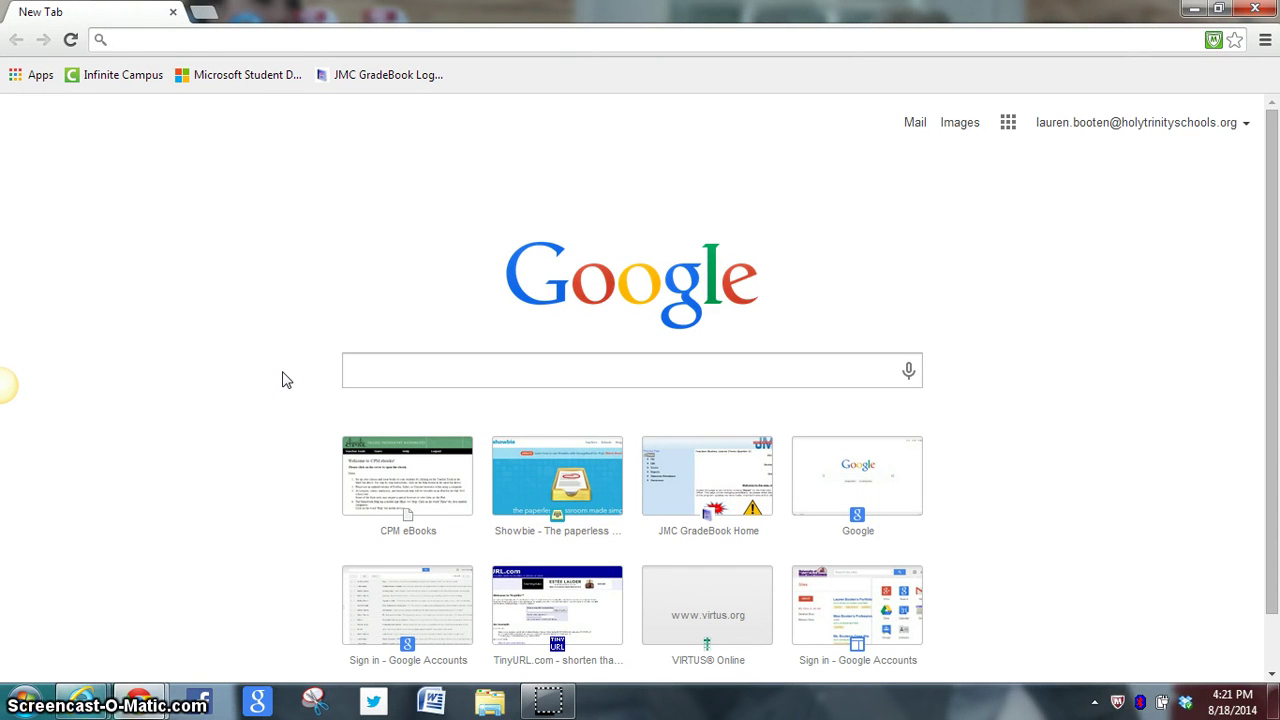
# Snap Chrome to the right half beside the desktop, then maximize it again
pyautogui.click(206, 423)
pyautogui.press('super+Right')
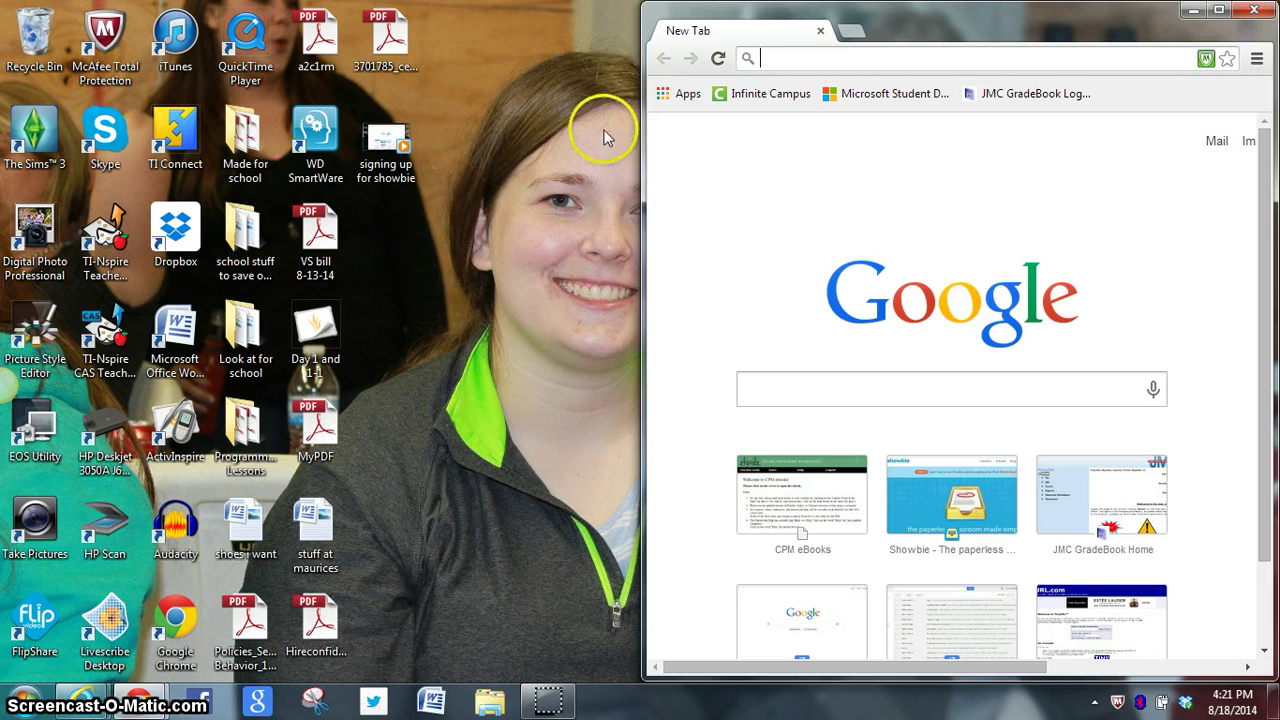
pyautogui.click(1217, 20)
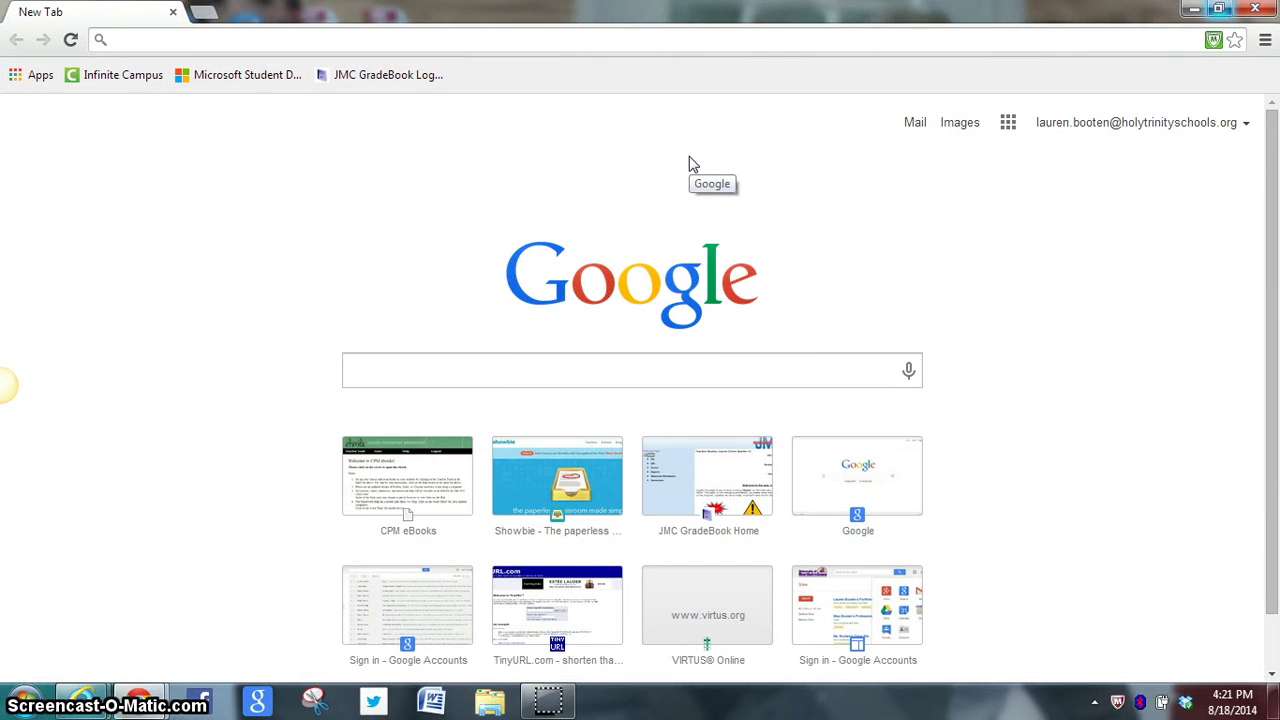
# Go to dropbox.com and bring up the sign-in form
pyautogui.write('dropb')
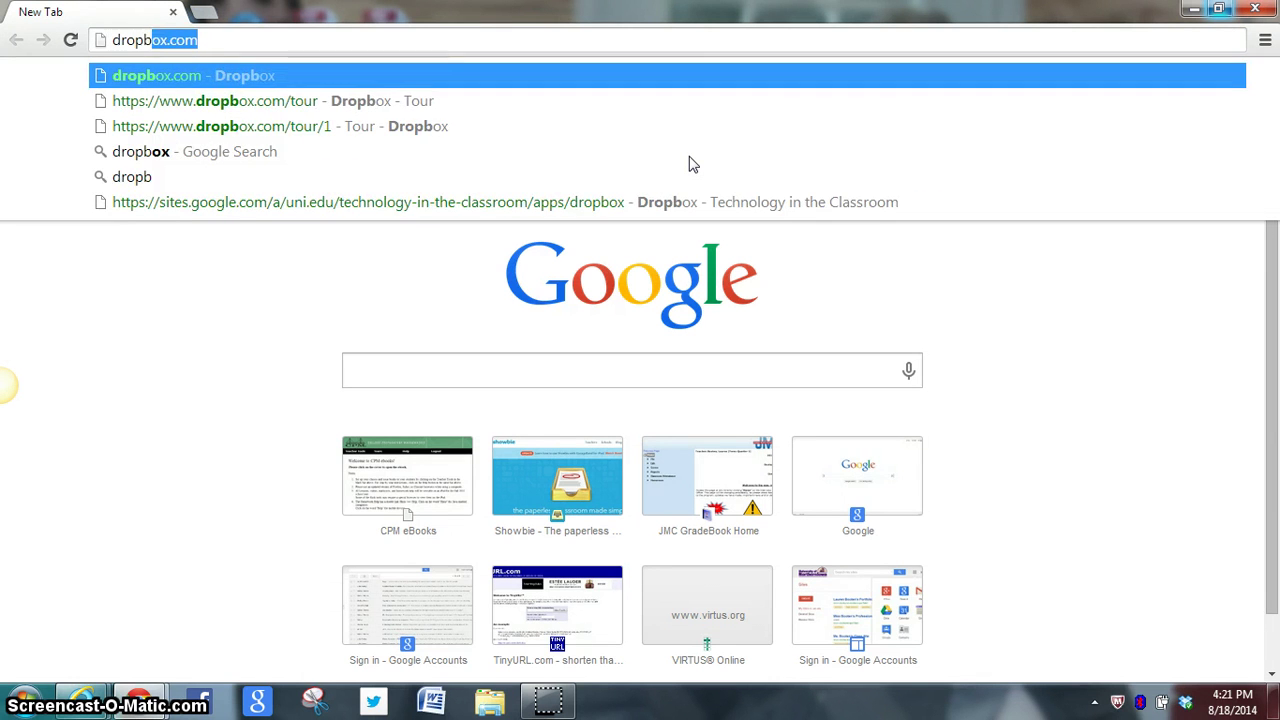
pyautogui.write('ox.com')
pyautogui.press('Return')
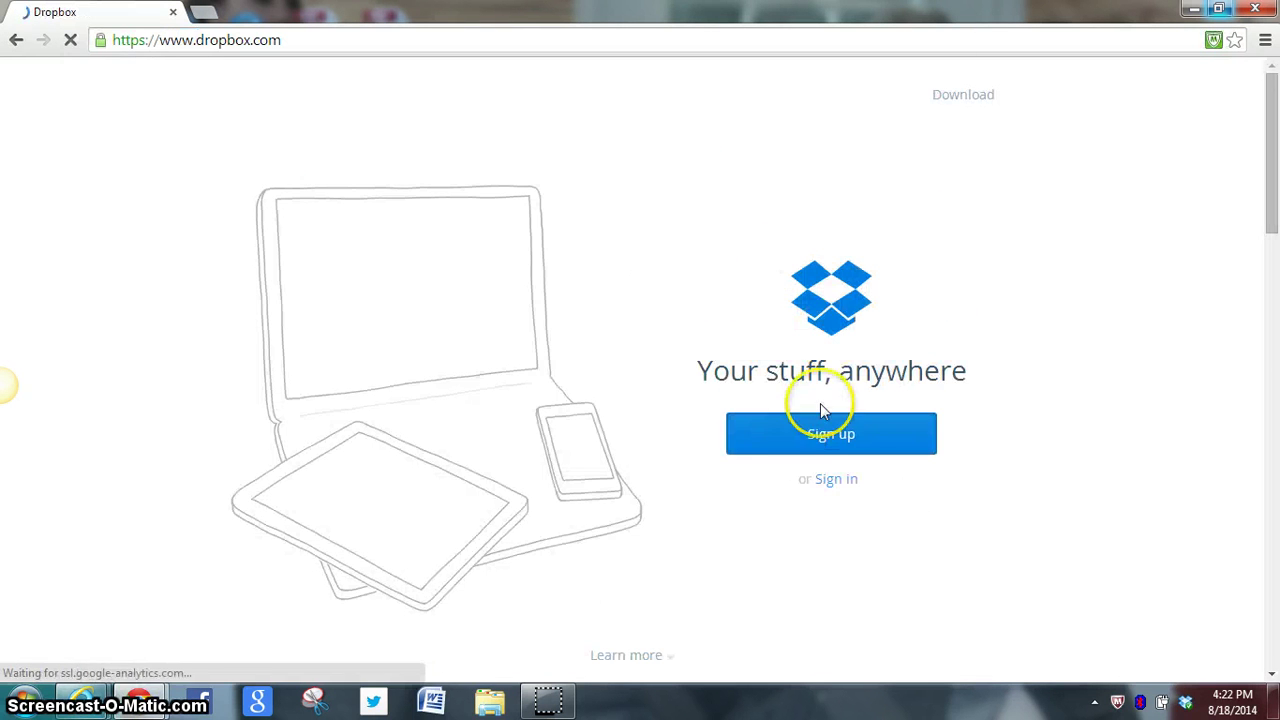
pyautogui.click(808, 443)
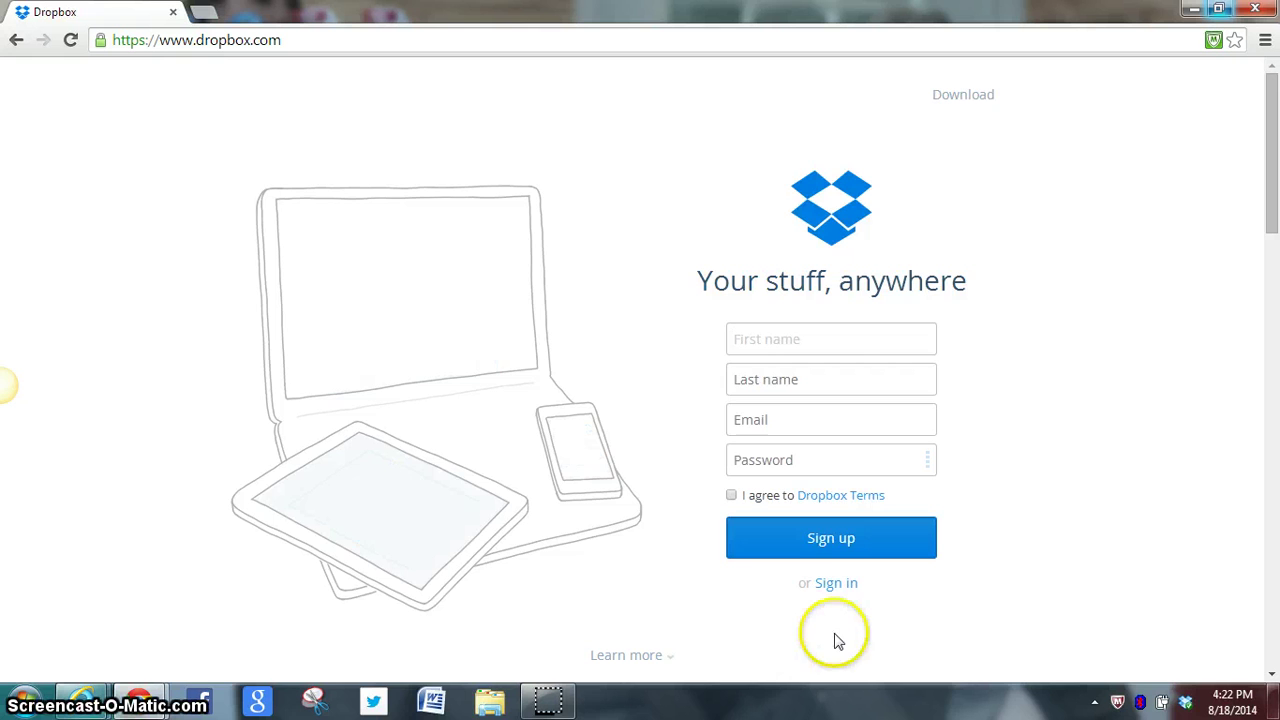
pyautogui.click(827, 590)
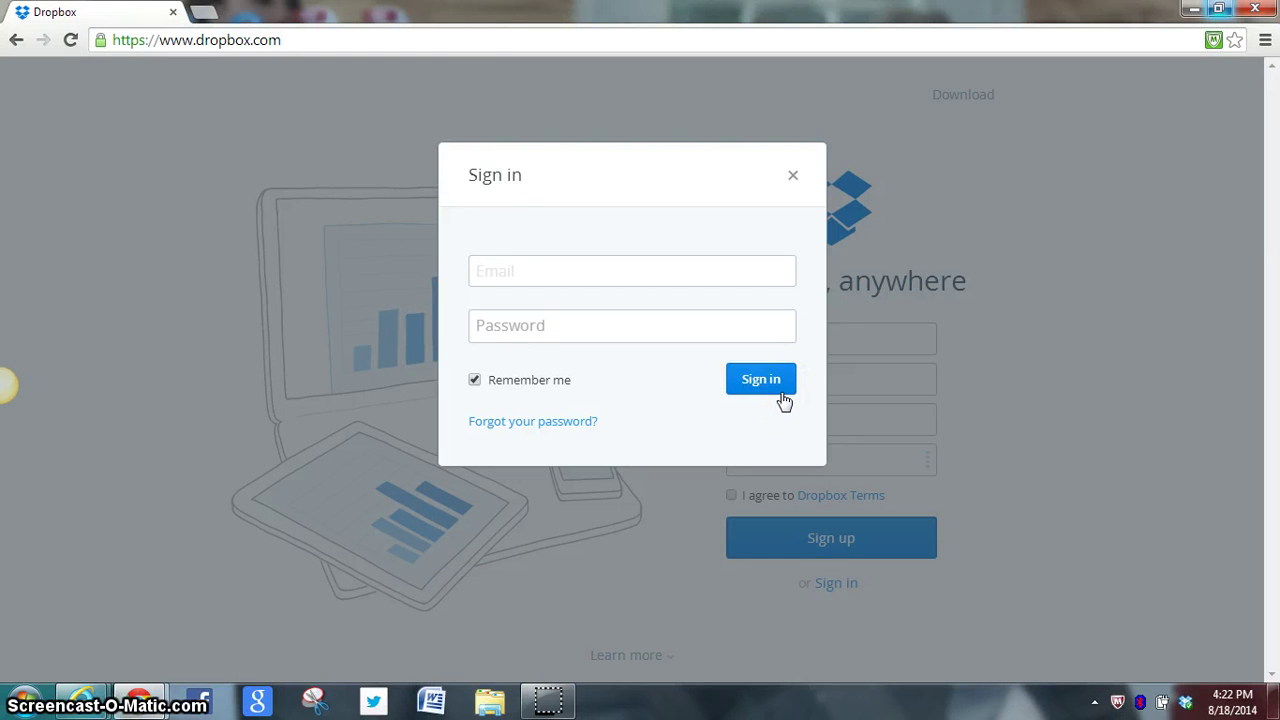
# Sign in with the suggested saved email address and the account password
pyautogui.write('bootenl')
pyautogui.press('Down')
pyautogui.press('Return')
pyautogui.press('Tab')
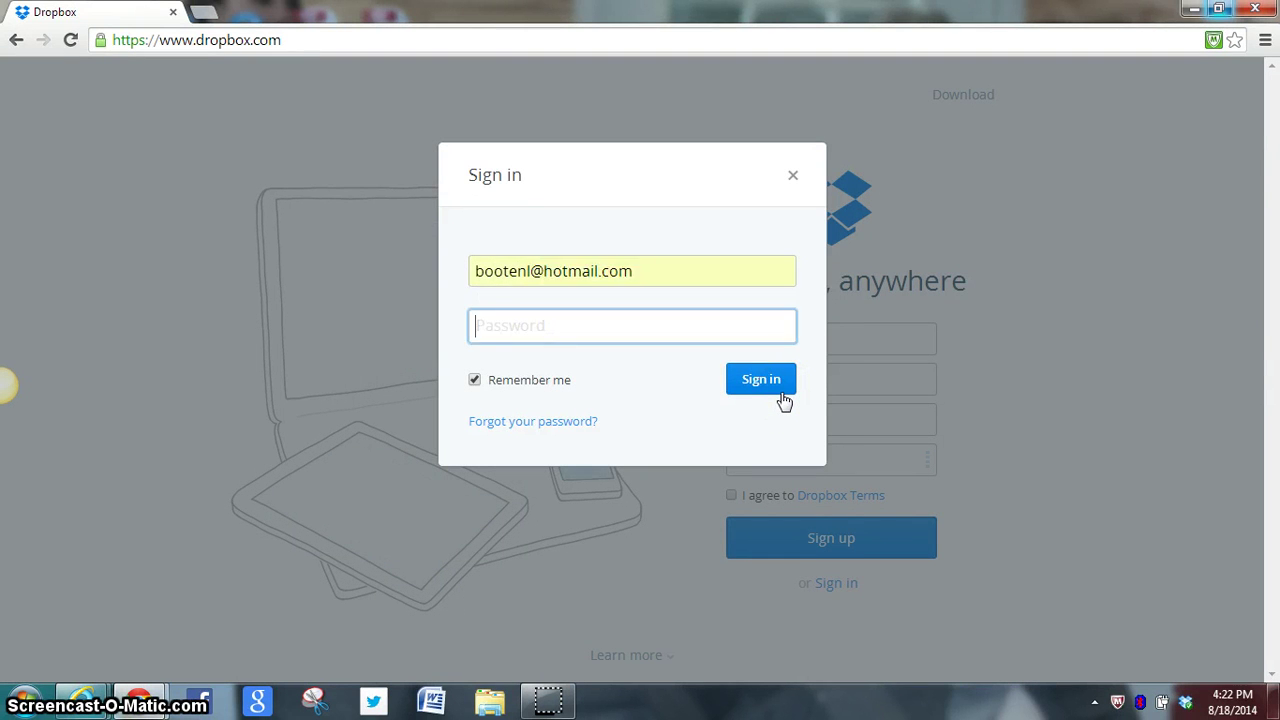
pyautogui.write('****')
pyautogui.click(782, 394)
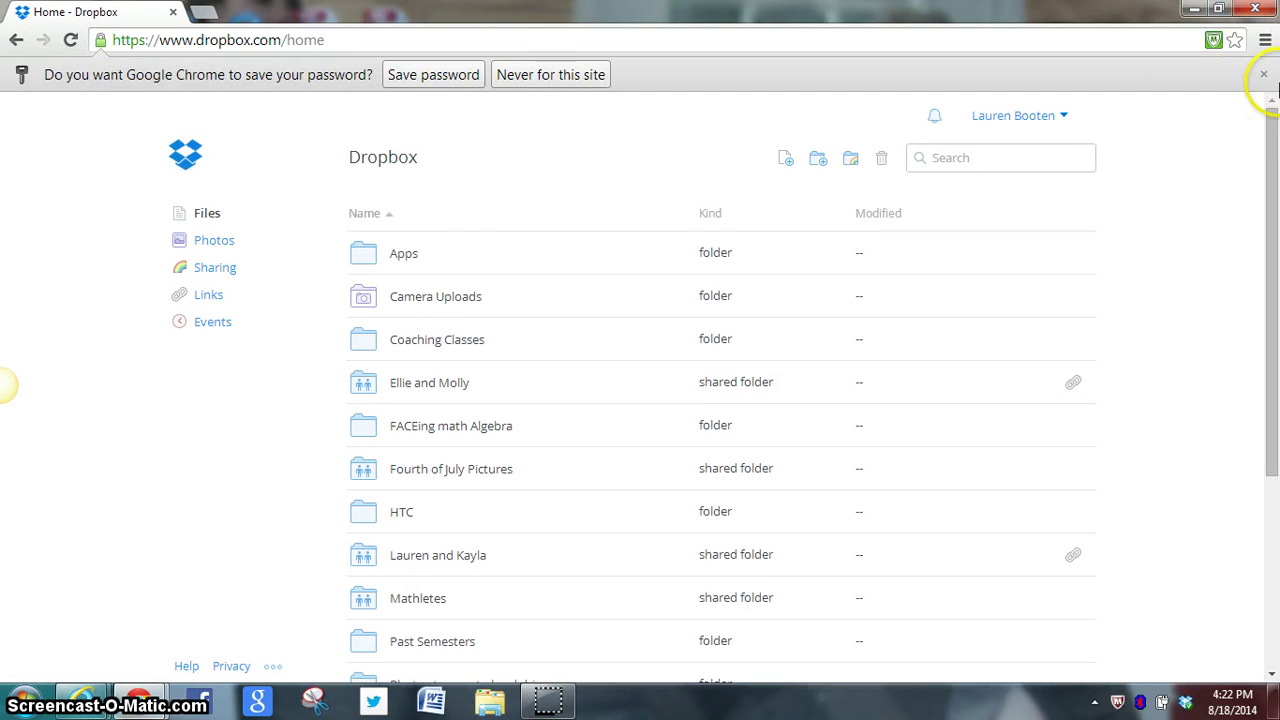
# Dismiss the save-password bar and the Dropbox for Business promo, then browse the file list
pyautogui.click(1262, 74)
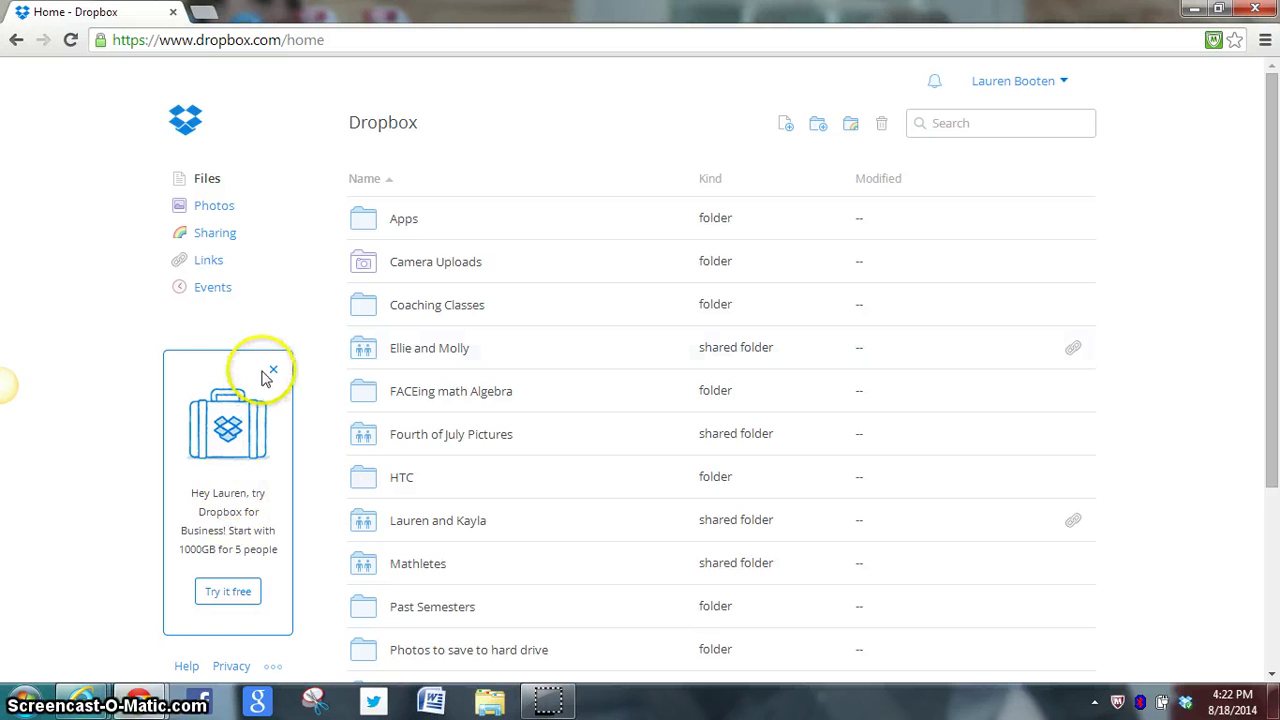
pyautogui.click(274, 371)
pyautogui.scroll(-3, 218, 506)
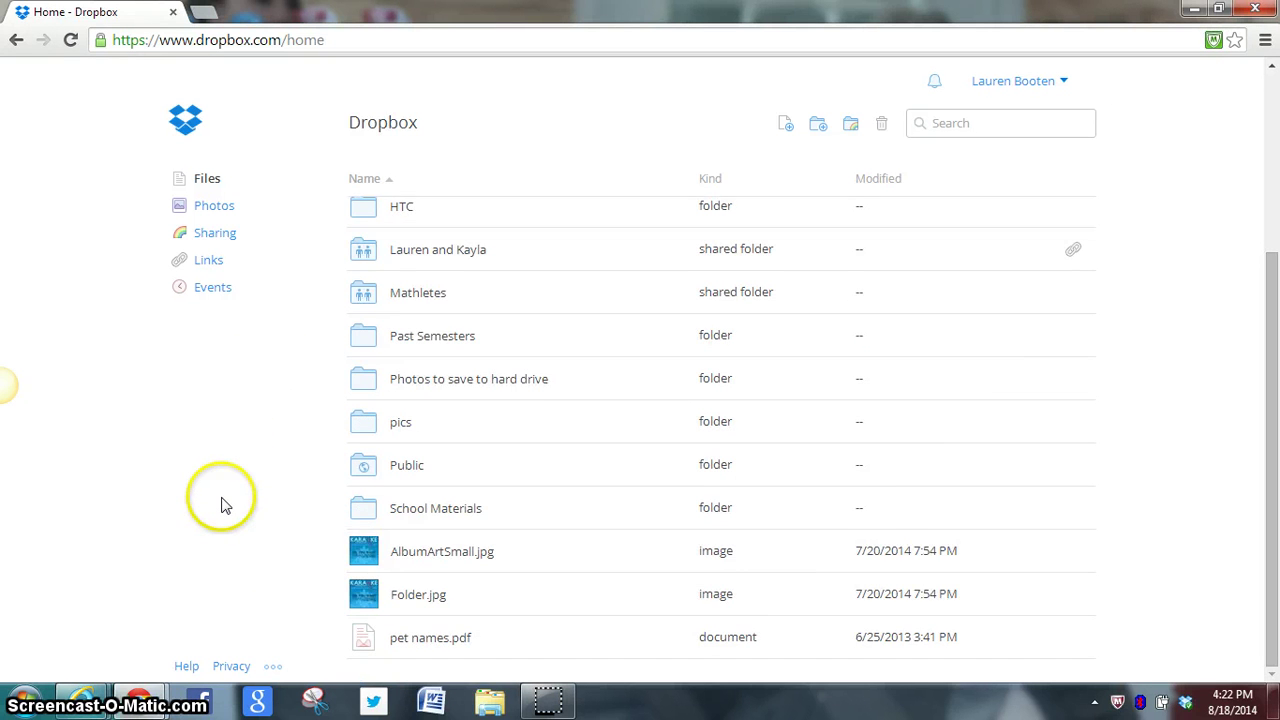
pyautogui.scroll(1, 222, 516)
pyautogui.scroll(-1, 222, 516)
pyautogui.scroll(3, 222, 516)
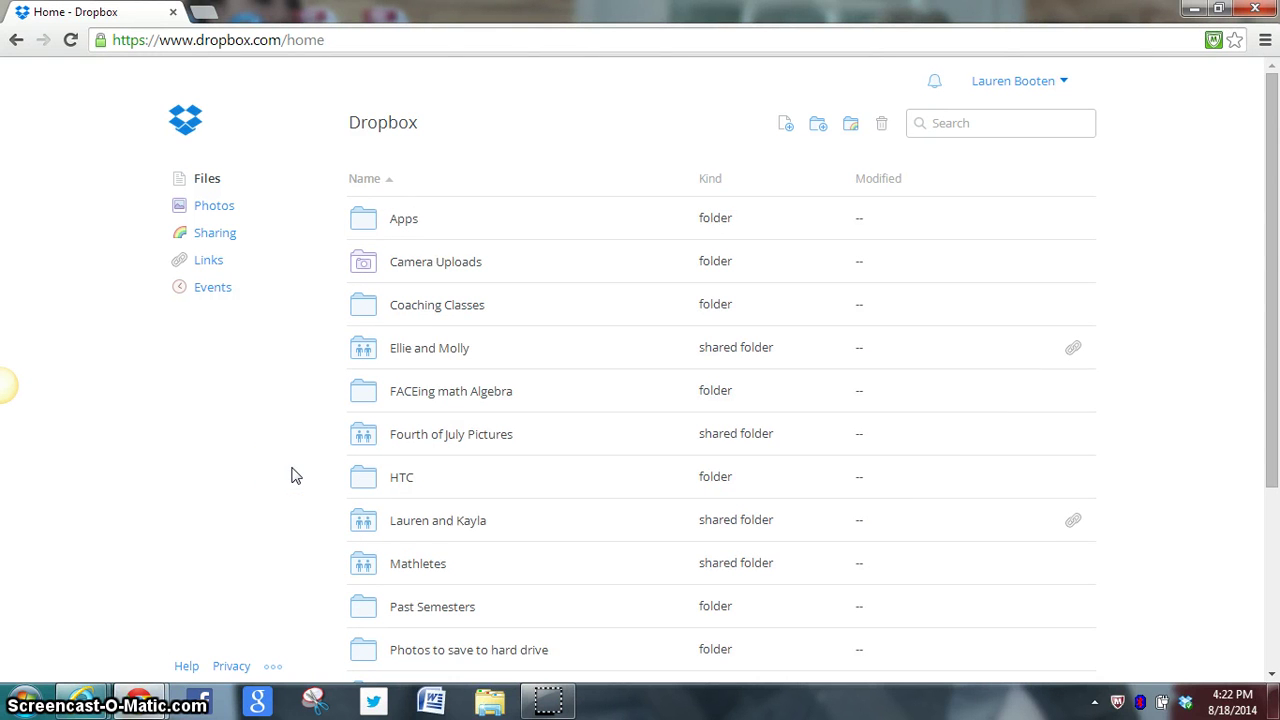
pyautogui.scroll(-3, 291, 476)
pyautogui.scroll(3, 293, 476)
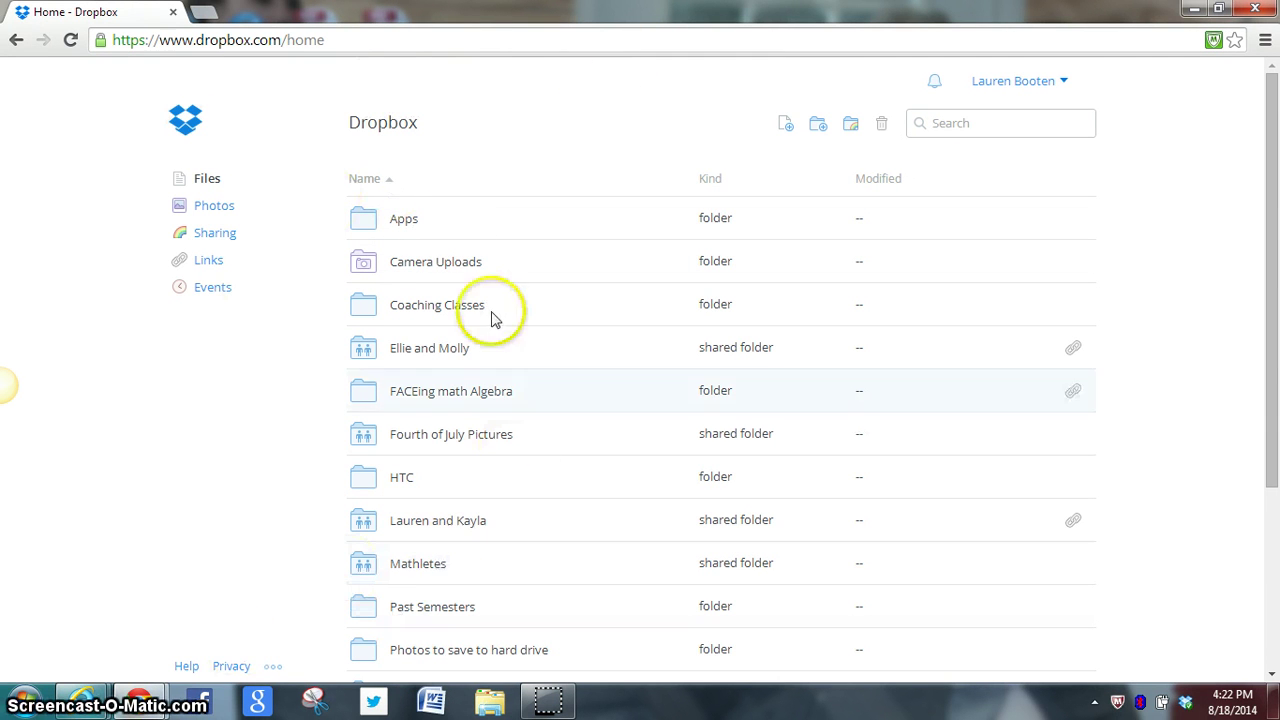
pyautogui.click(410, 221)
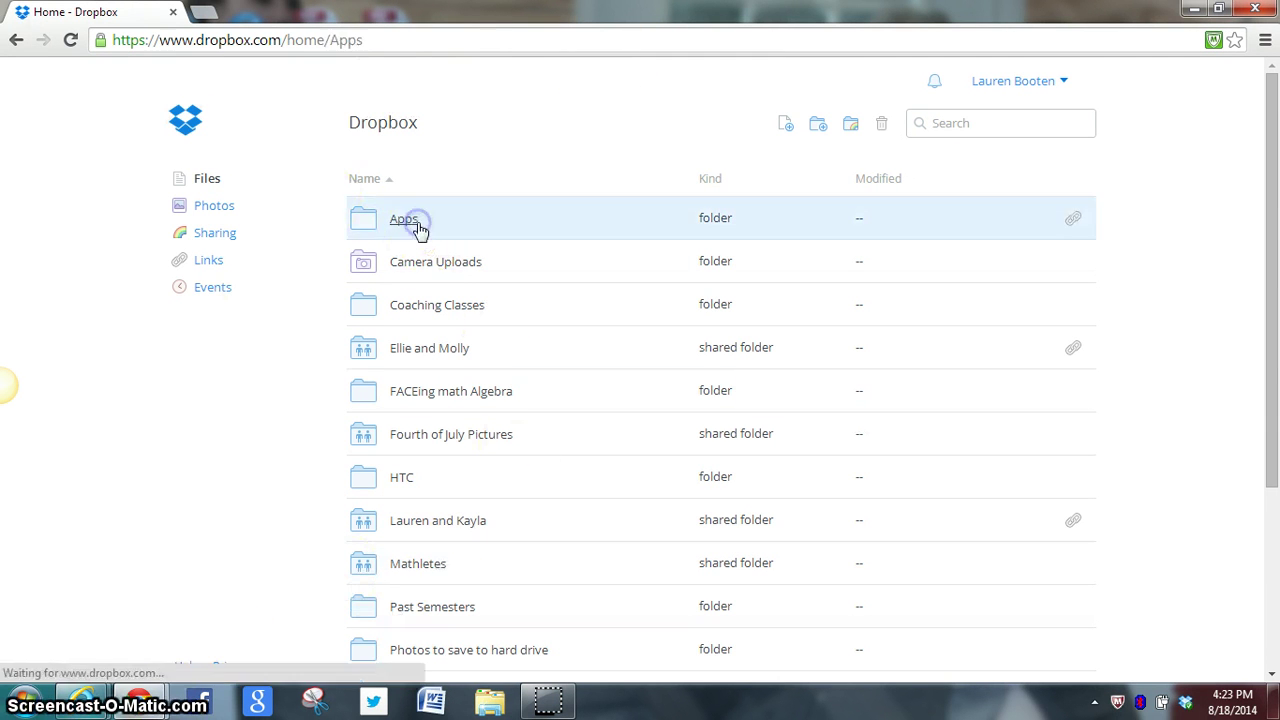
pyautogui.click(15, 40)
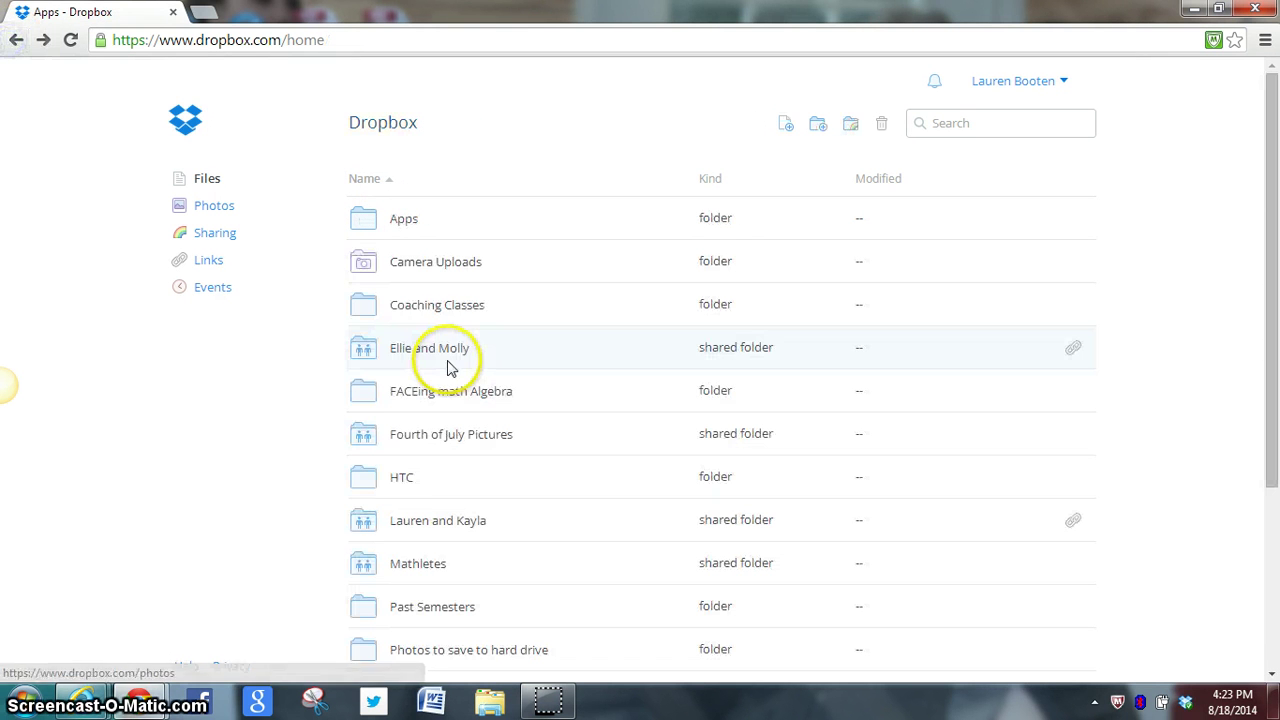
pyautogui.click(412, 488)
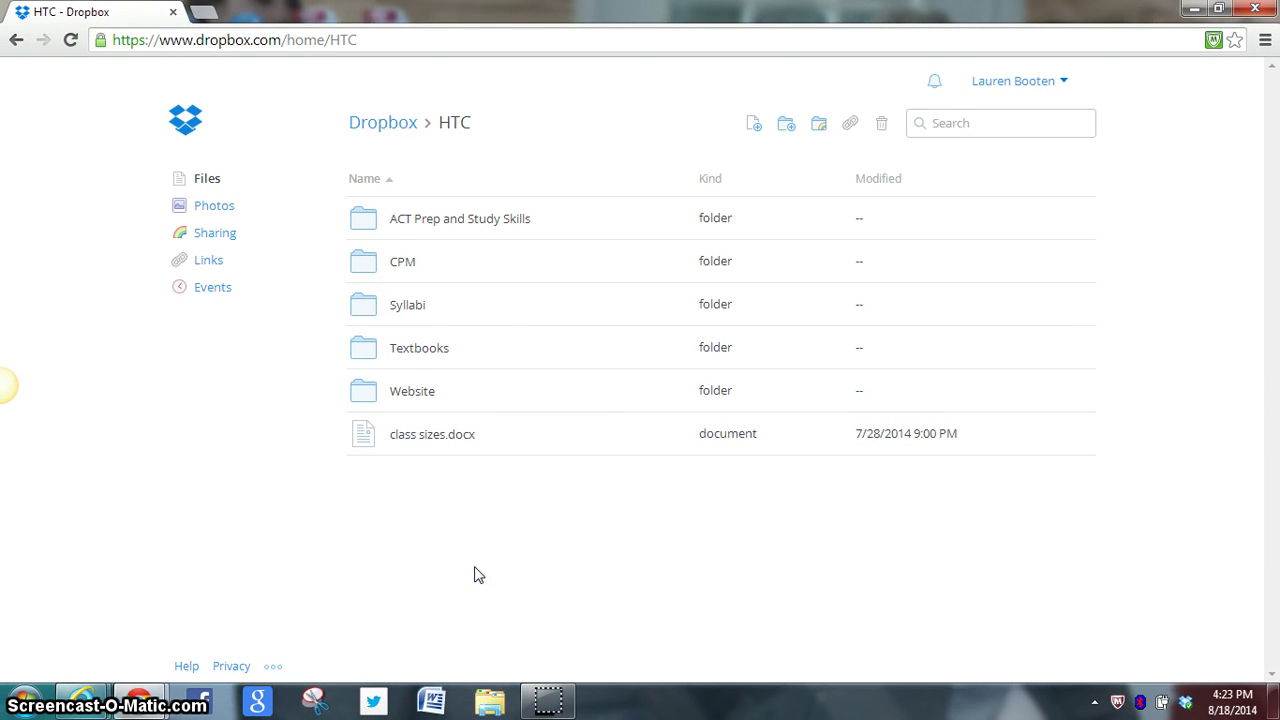
pyautogui.click(402, 312)
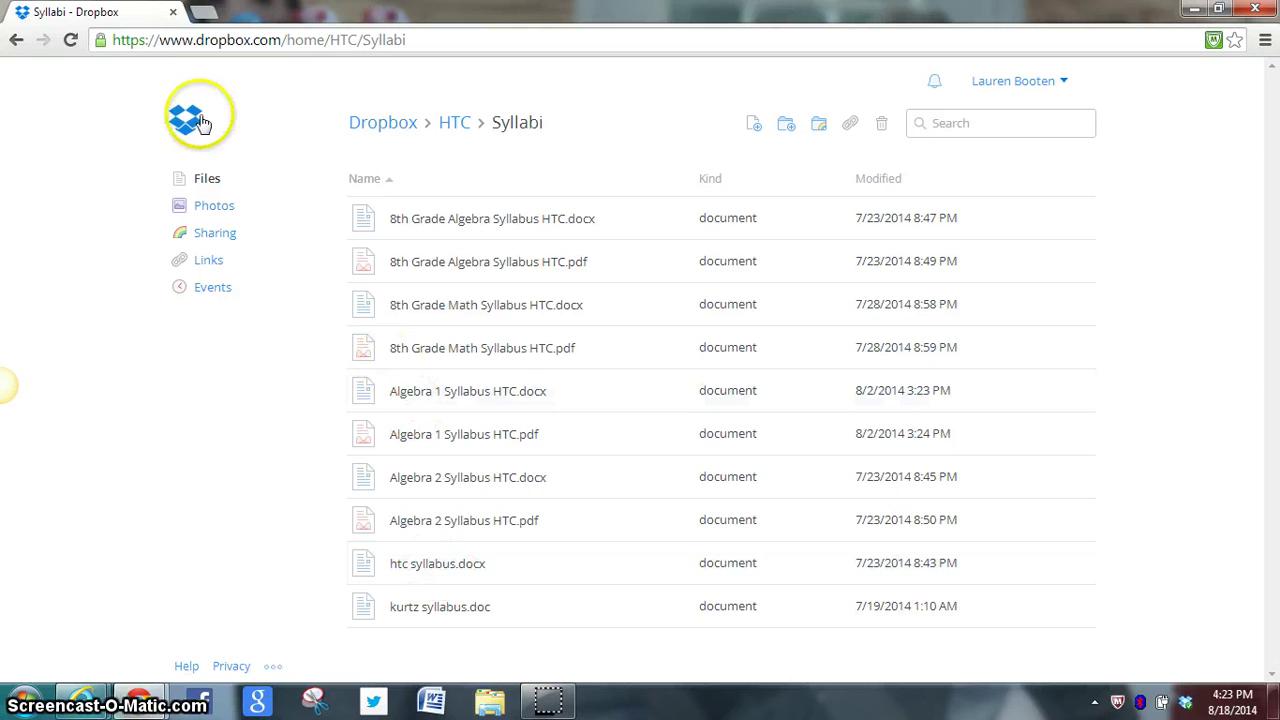
pyautogui.click(17, 42)
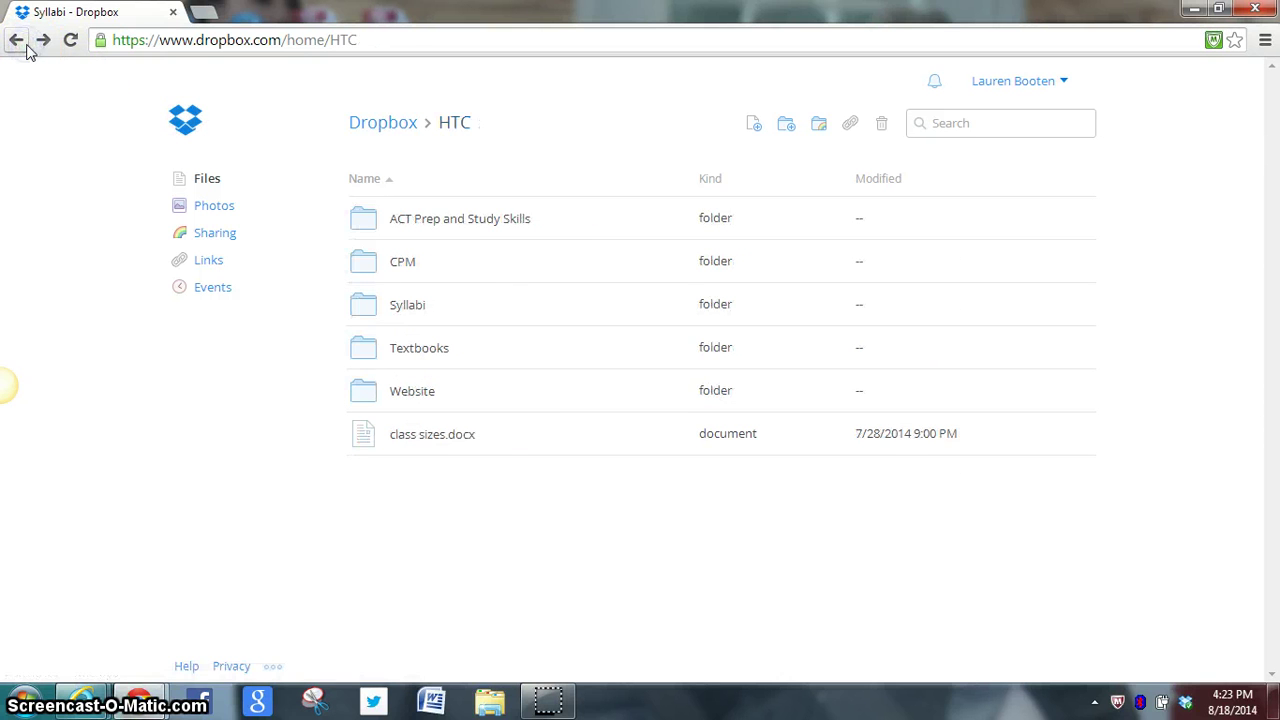
pyautogui.click(135, 180)
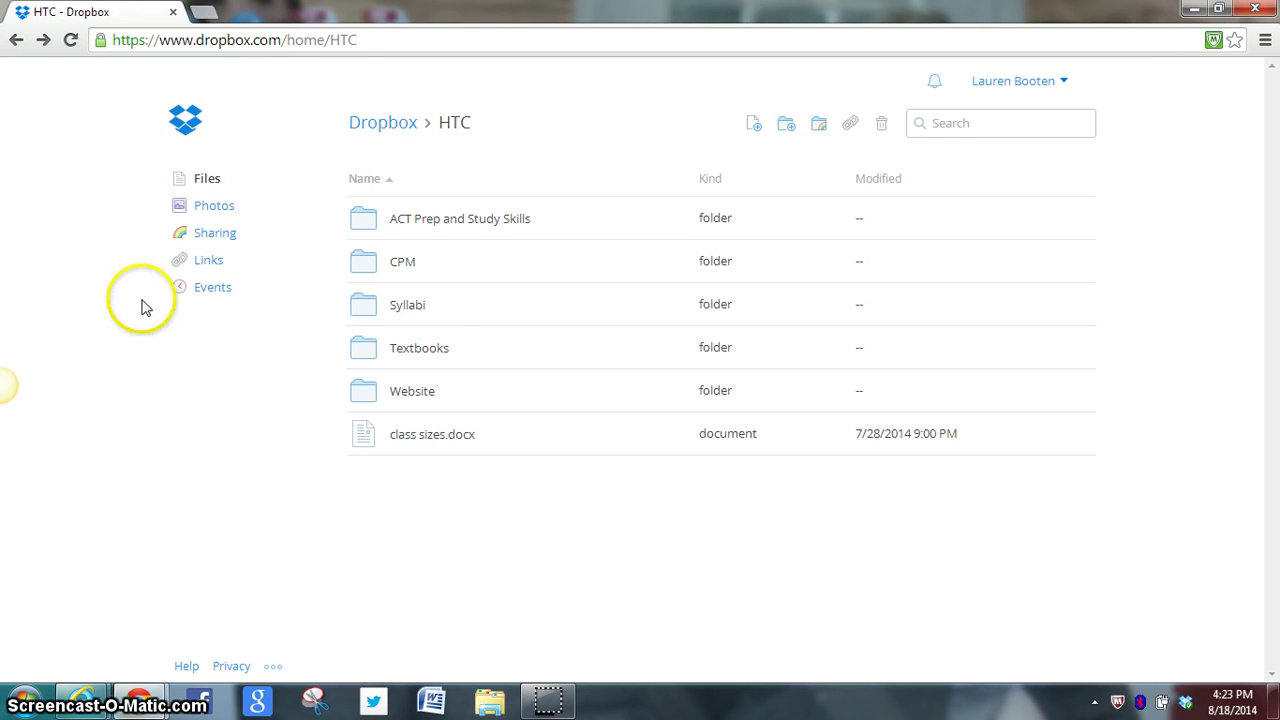
pyautogui.click(692, 478)
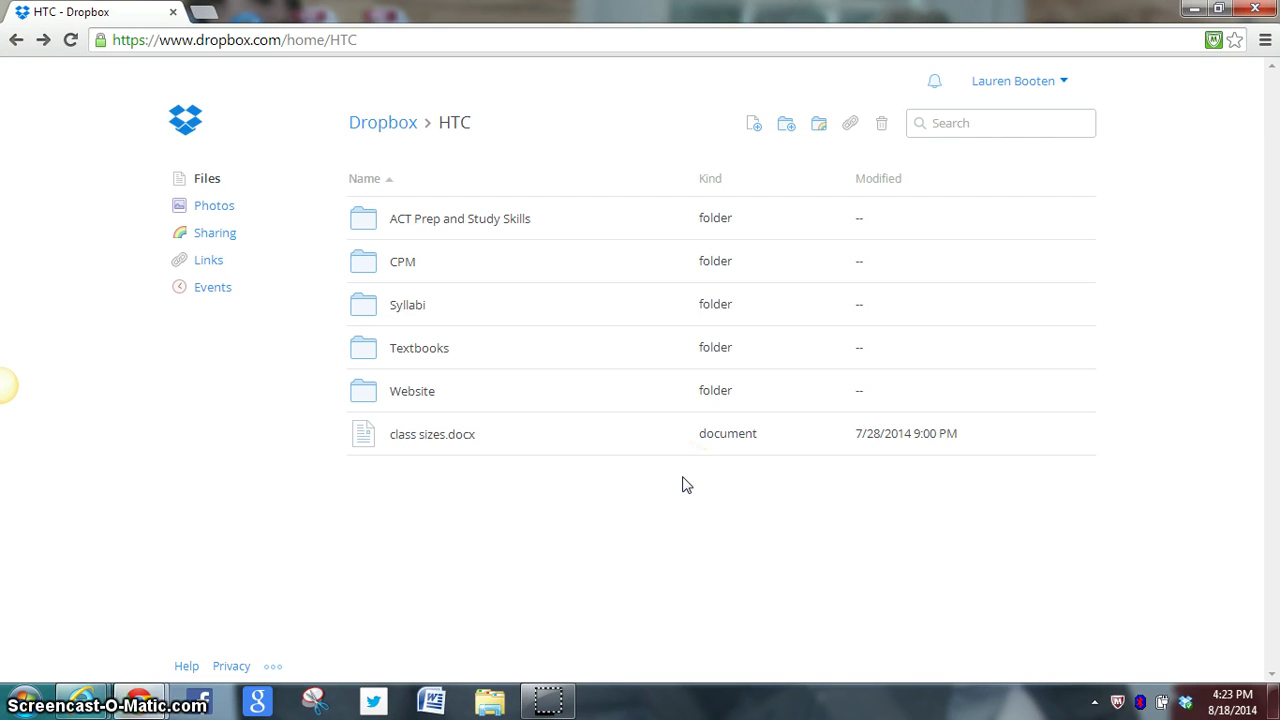
pyautogui.click(18, 42)
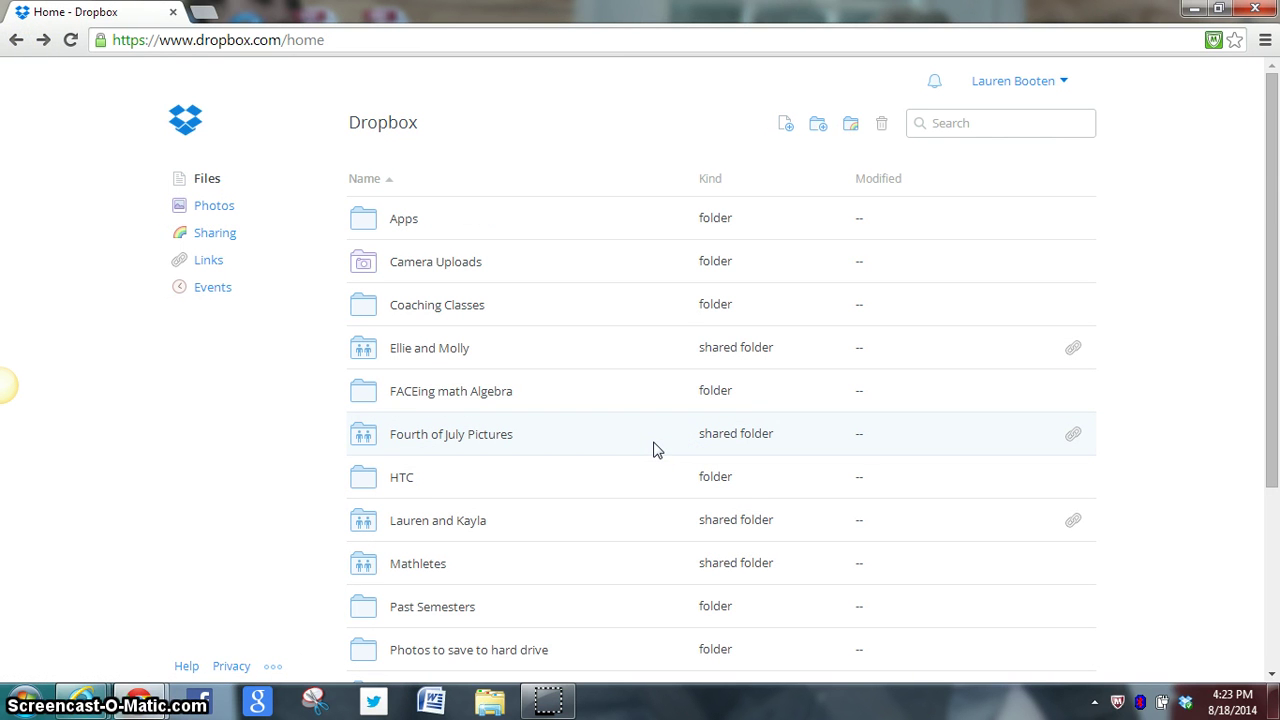
pyautogui.scroll(-2, 600, 450)
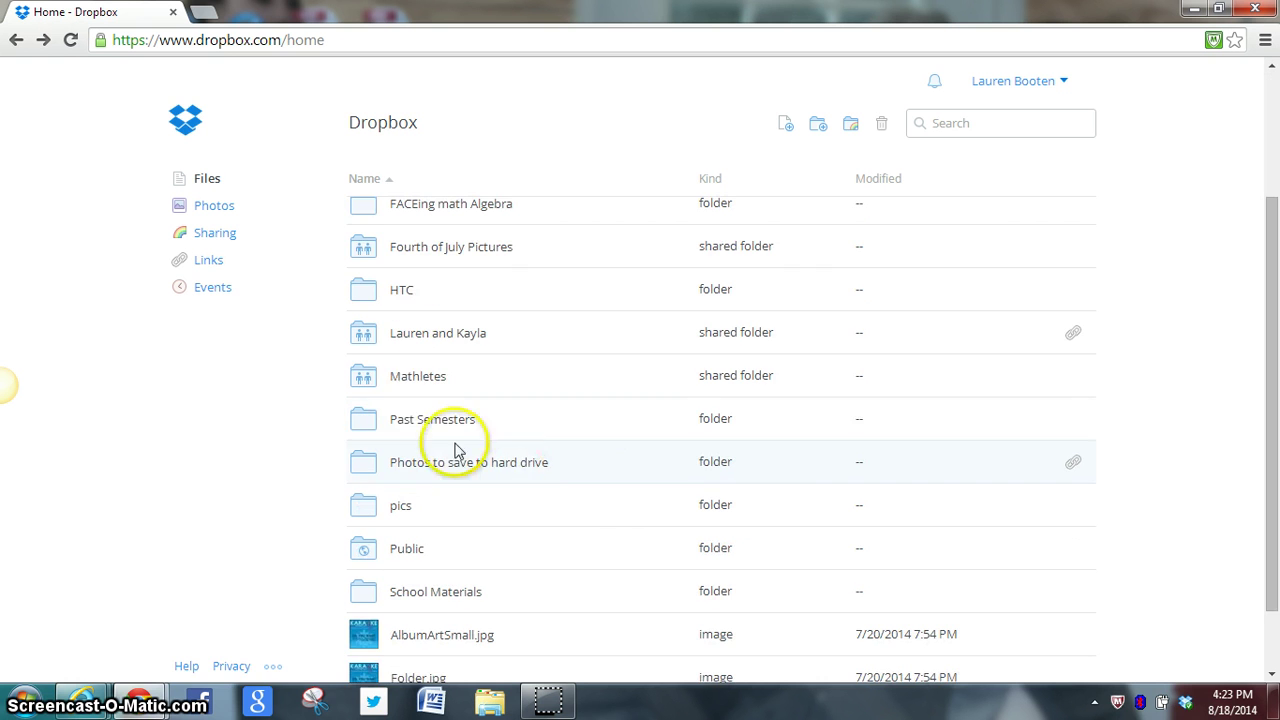
pyautogui.click(417, 340)
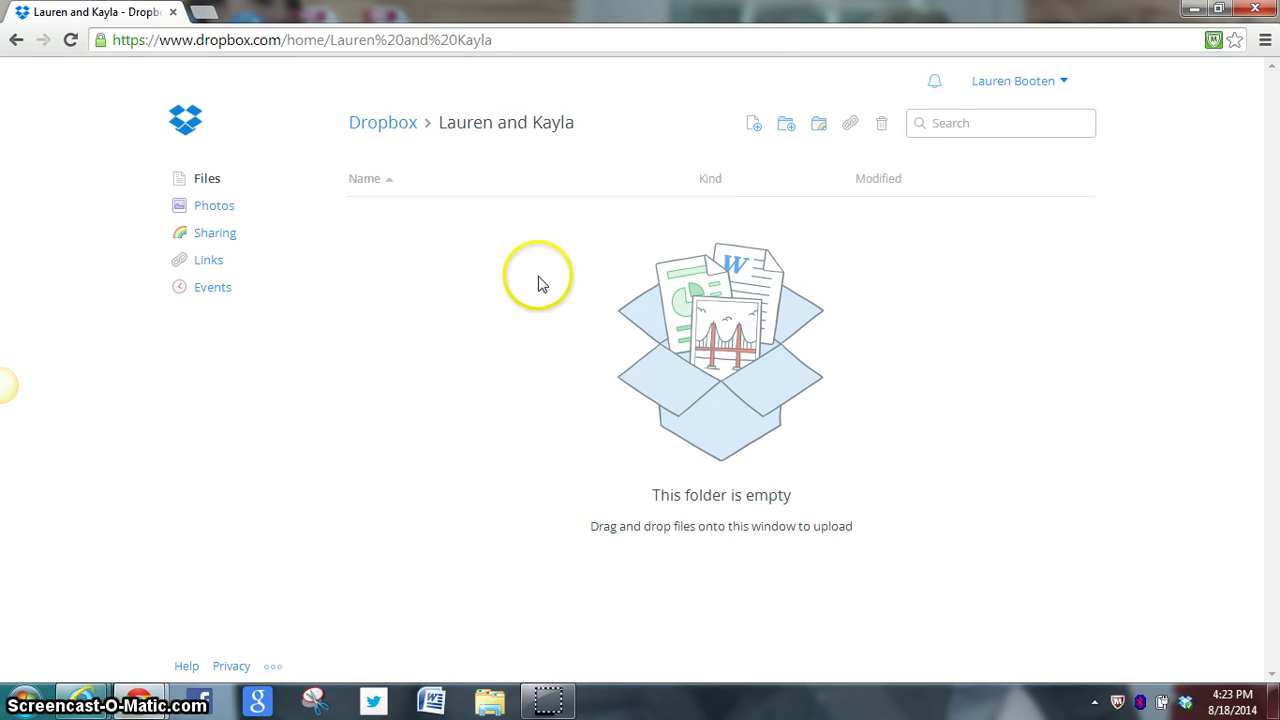
pyautogui.click(14, 40)
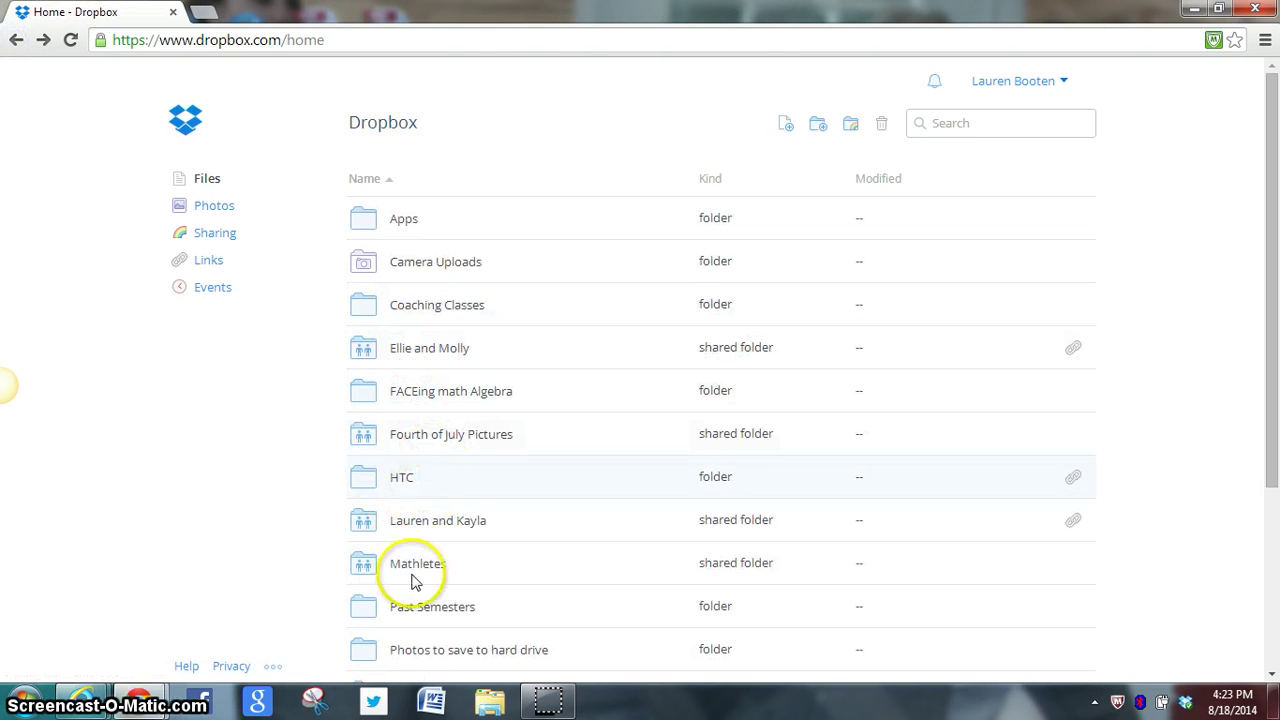
pyautogui.click(424, 526)
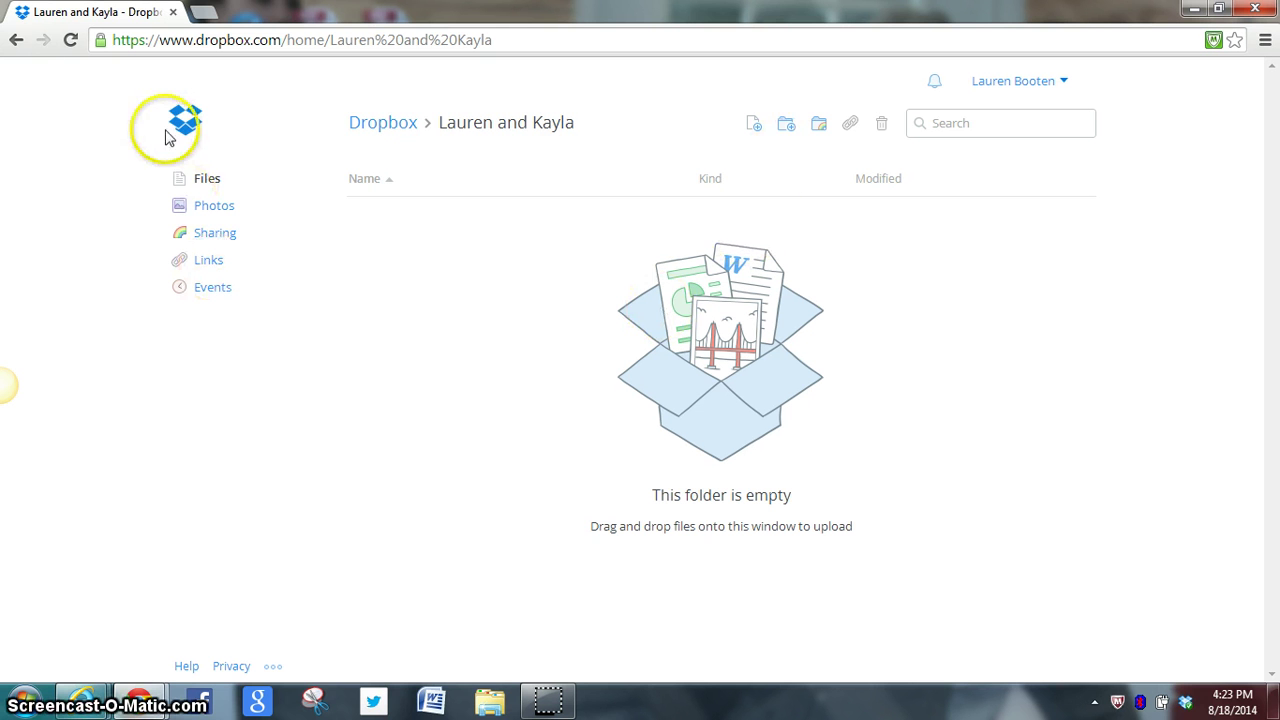
pyautogui.click(18, 42)
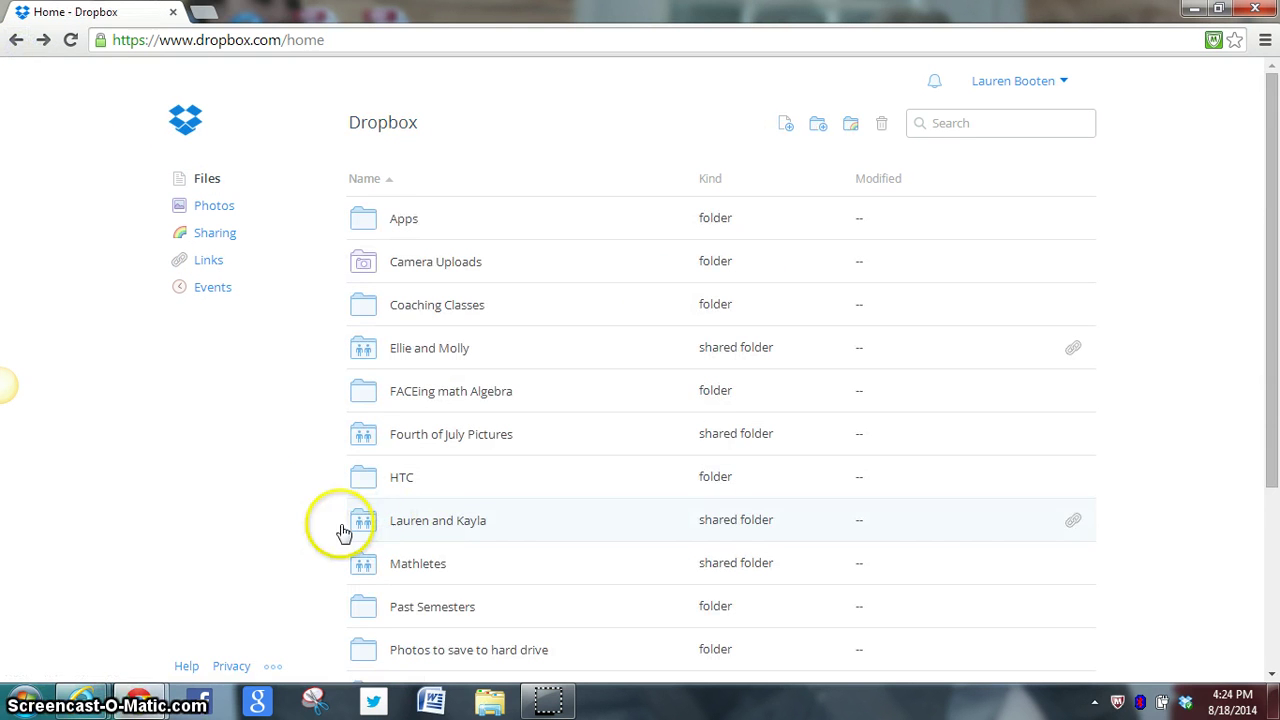
# Peek into the Camera Uploads folder, then return to the home folder list
pyautogui.click(418, 272)
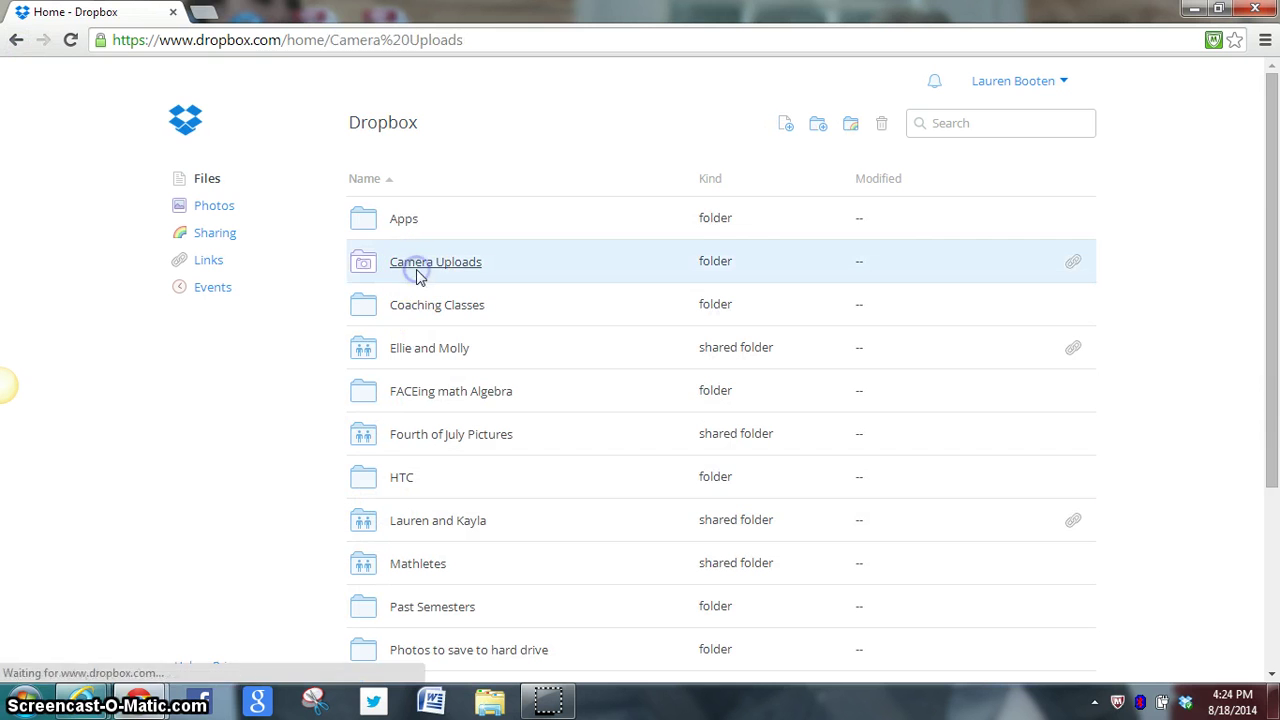
pyautogui.click(17, 40)
pyautogui.scroll(-2, 617, 365)
pyautogui.scroll(2, 537, 360)
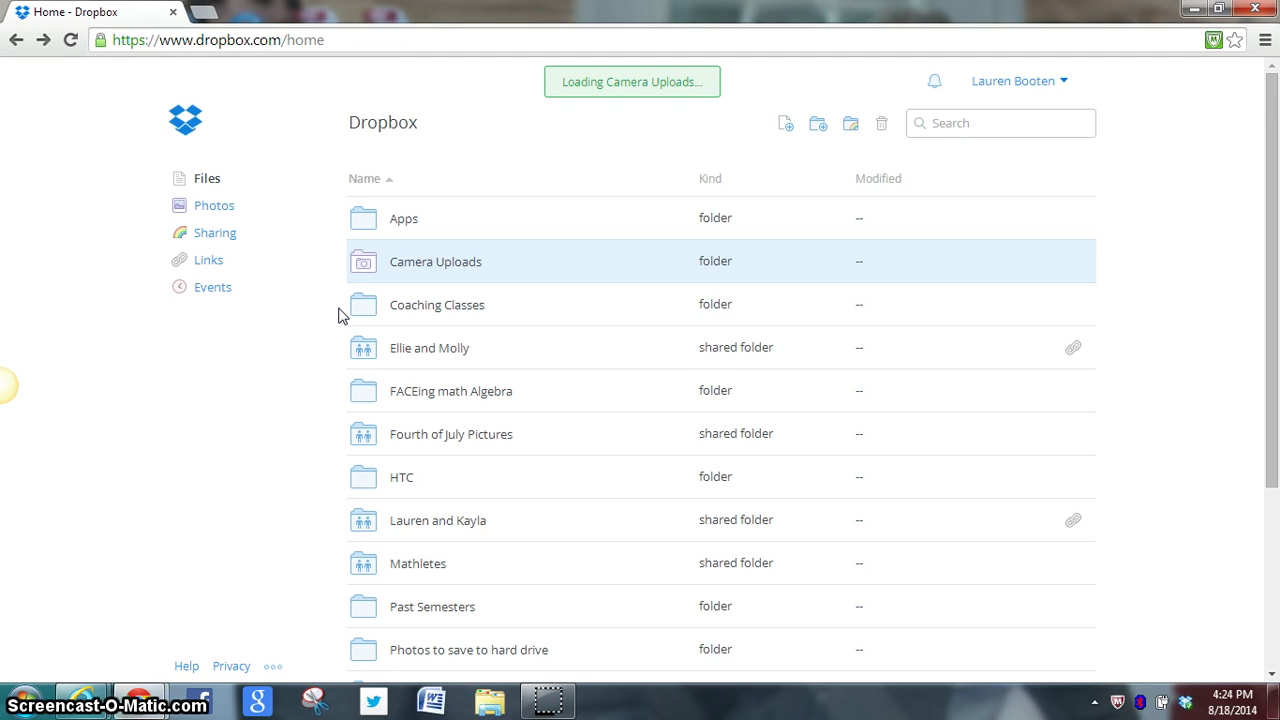
# Open Camera Uploads and show the account menu reporting 19.6 GB of 56.75 GB used
pyautogui.click(332, 323)
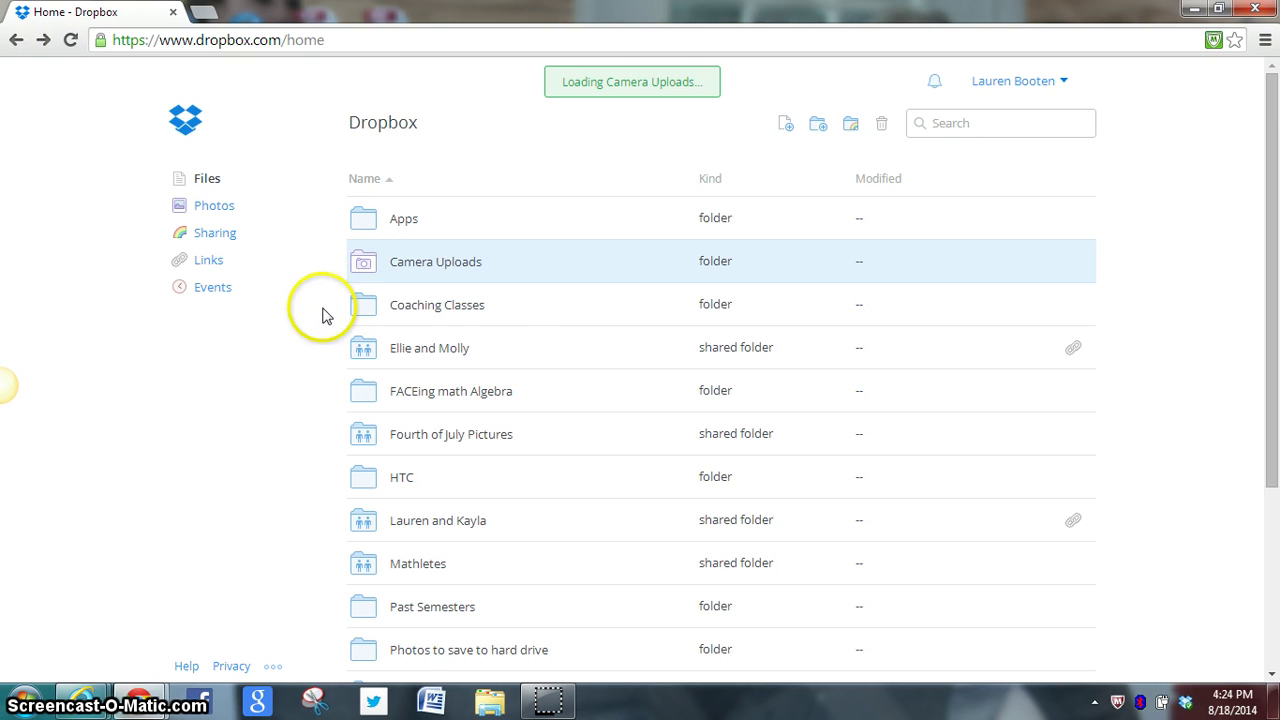
pyautogui.scroll(-2, 308, 444)
pyautogui.scroll(-1, 308, 444)
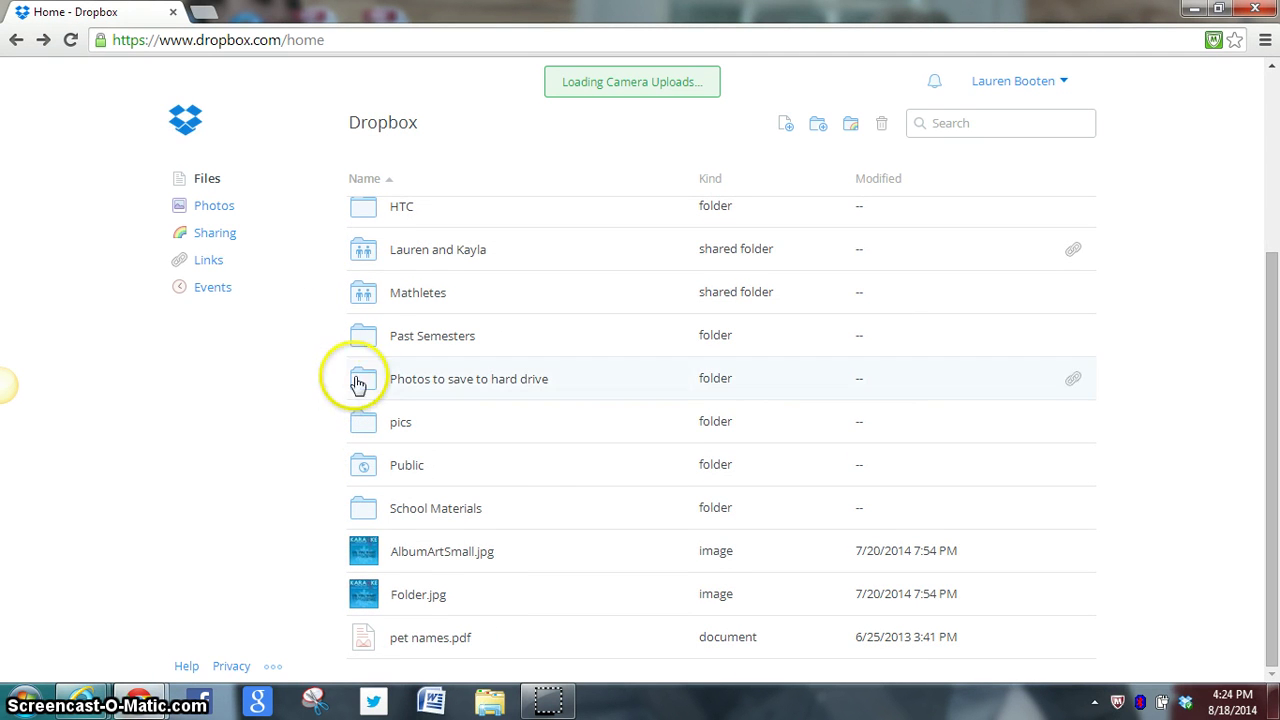
pyautogui.scroll(3, 331, 491)
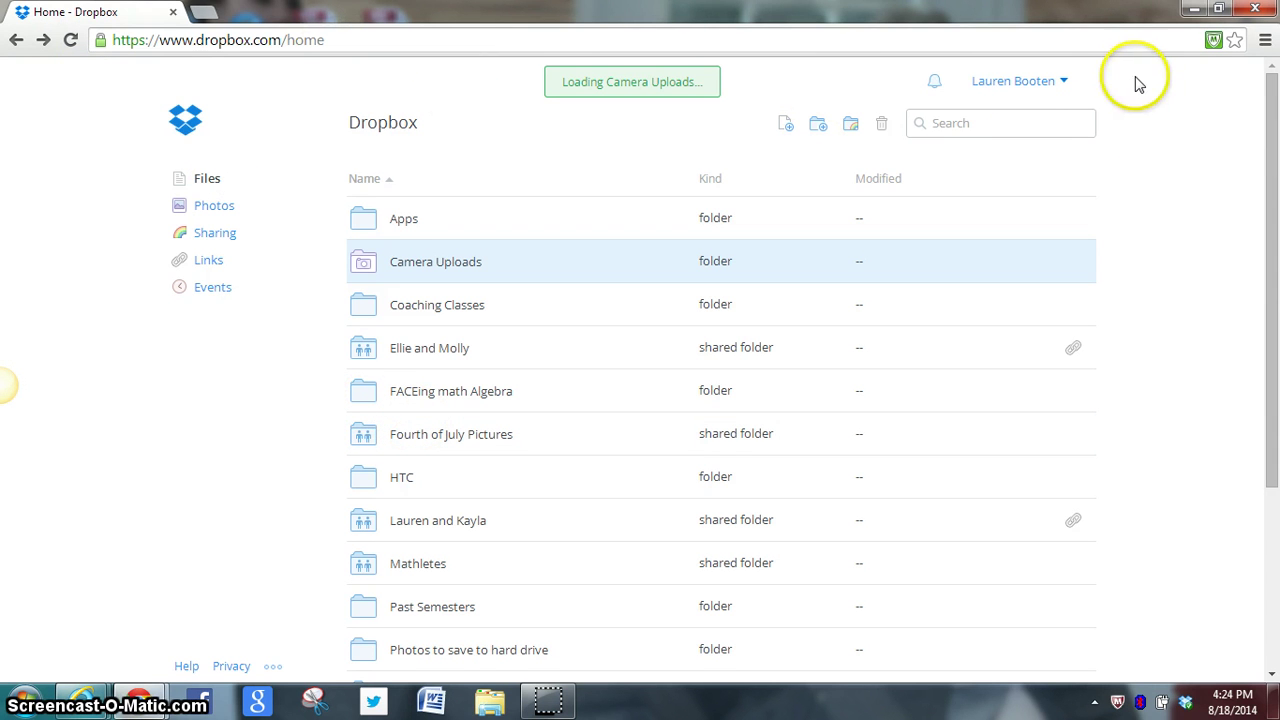
pyautogui.click(1064, 82)
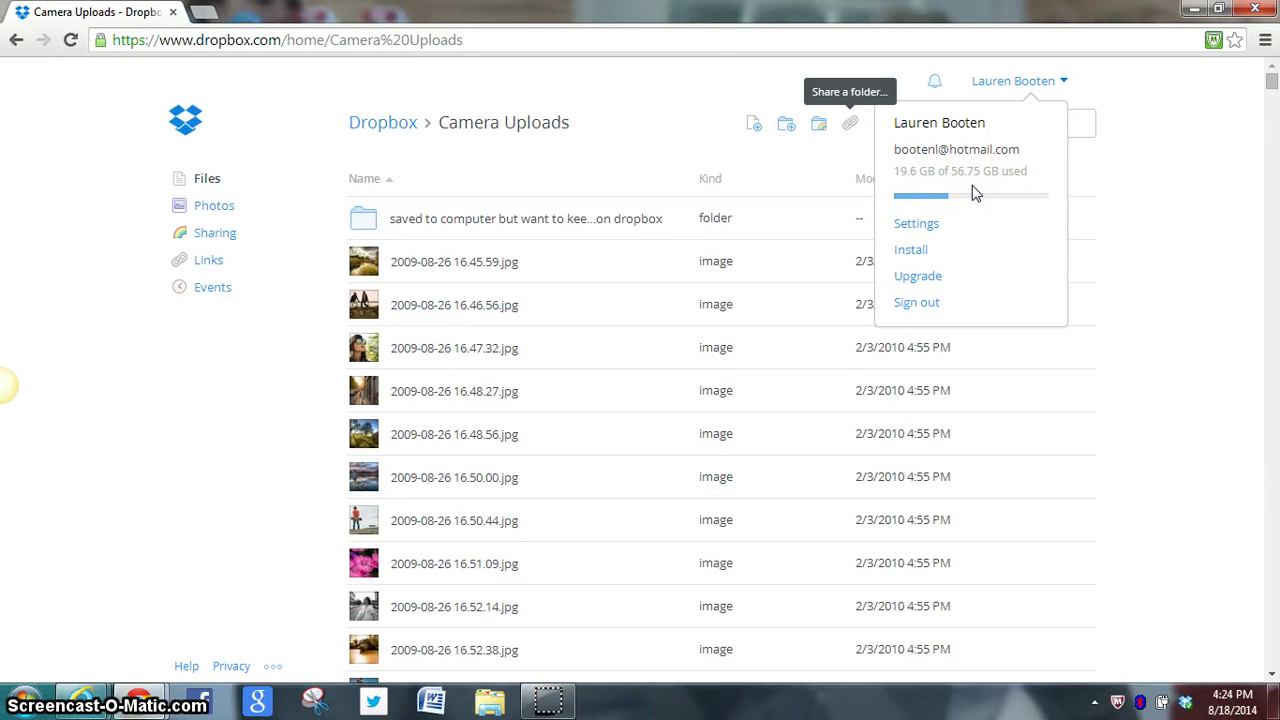
pyautogui.click(915, 176)
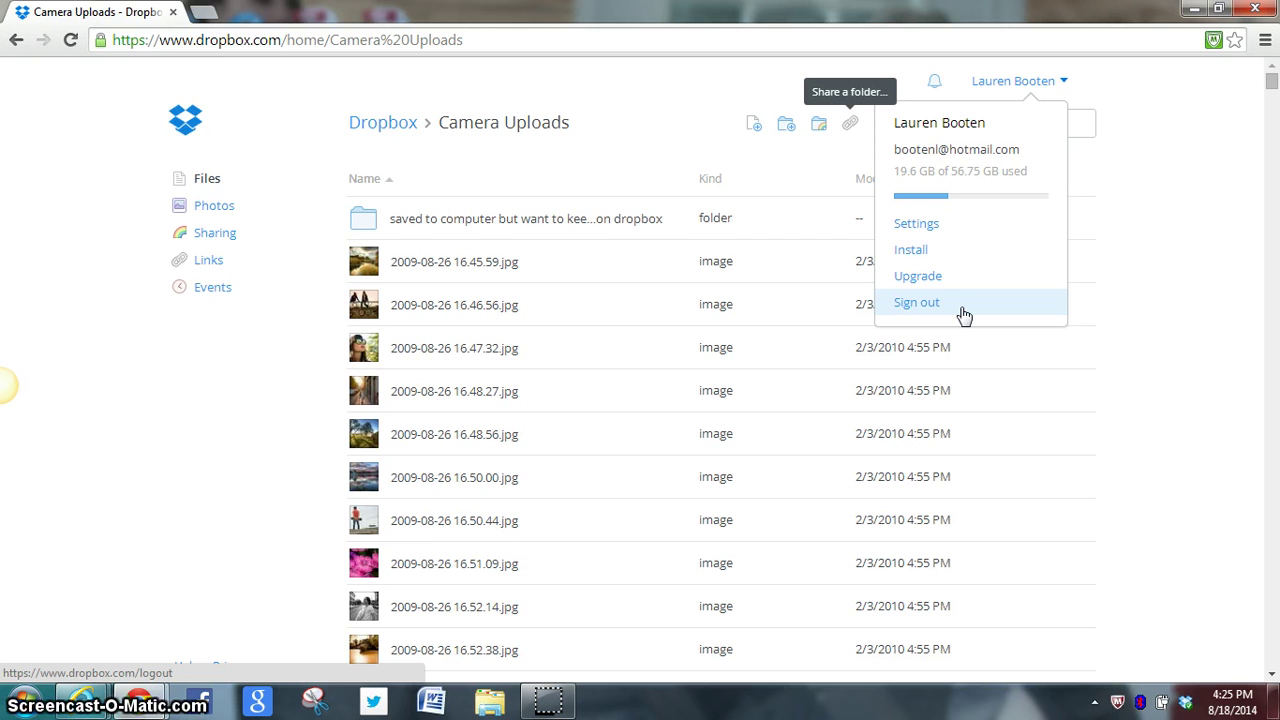
# Sign out and download the Dropbox desktop installer from the home page
pyautogui.click(963, 313)
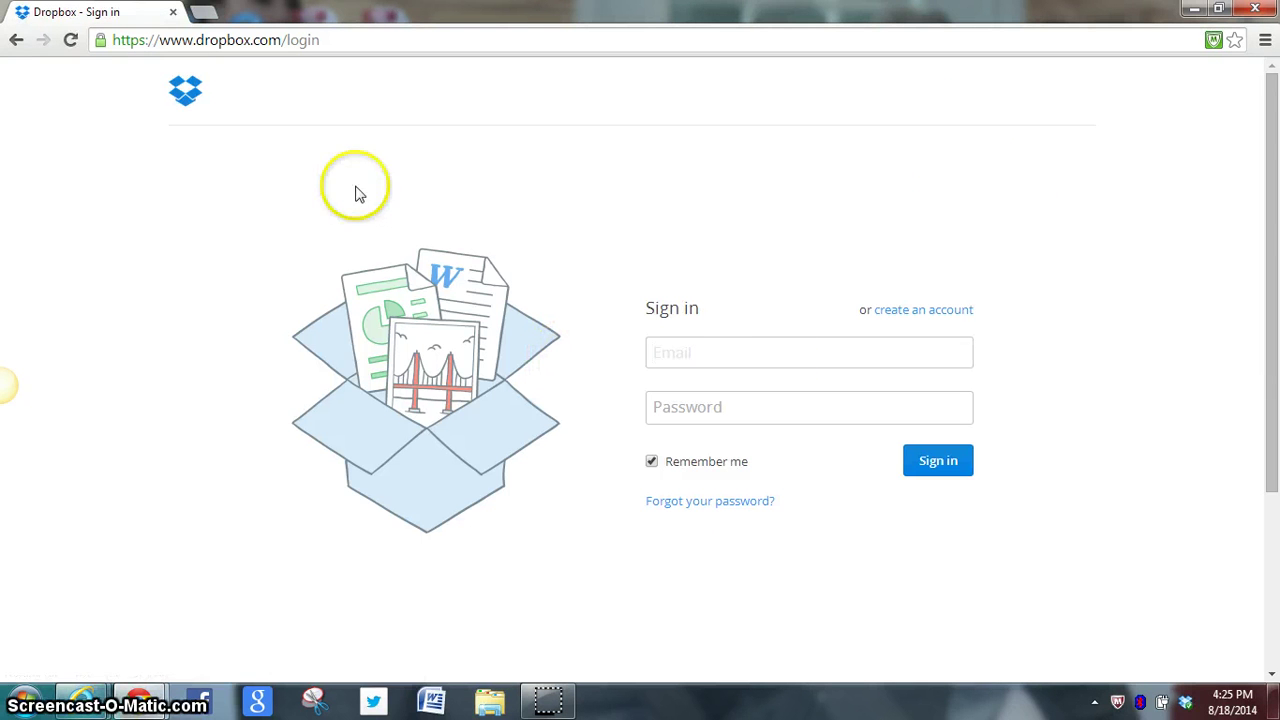
pyautogui.click(190, 100)
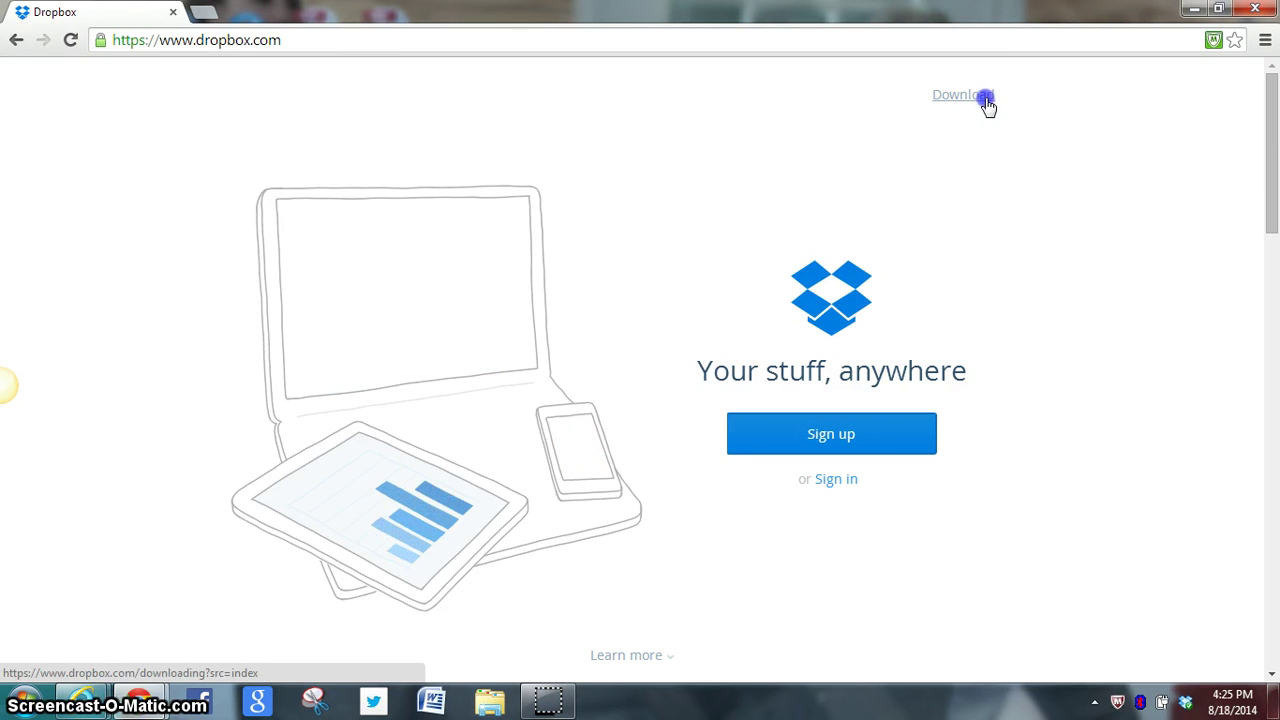
pyautogui.click(984, 98)
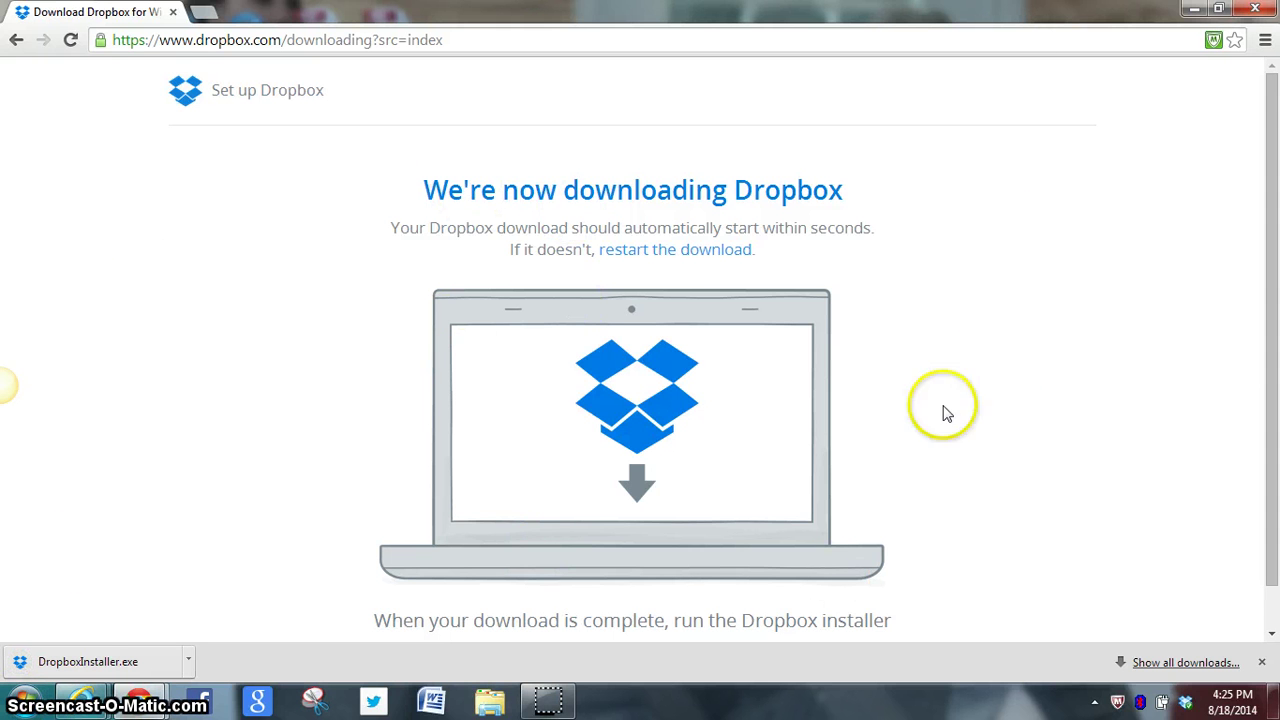
# Dismiss the downloads shelf and close the Chrome window
pyautogui.scroll(-1, 400, 400)
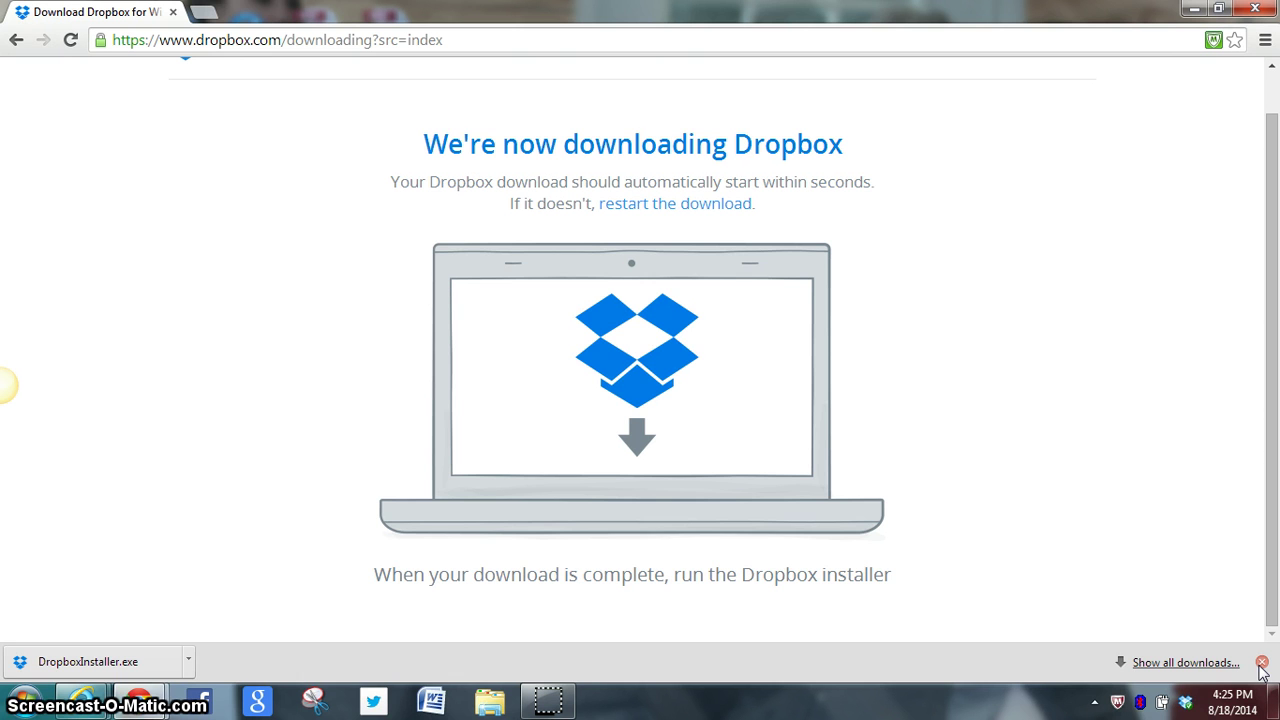
pyautogui.click(1262, 663)
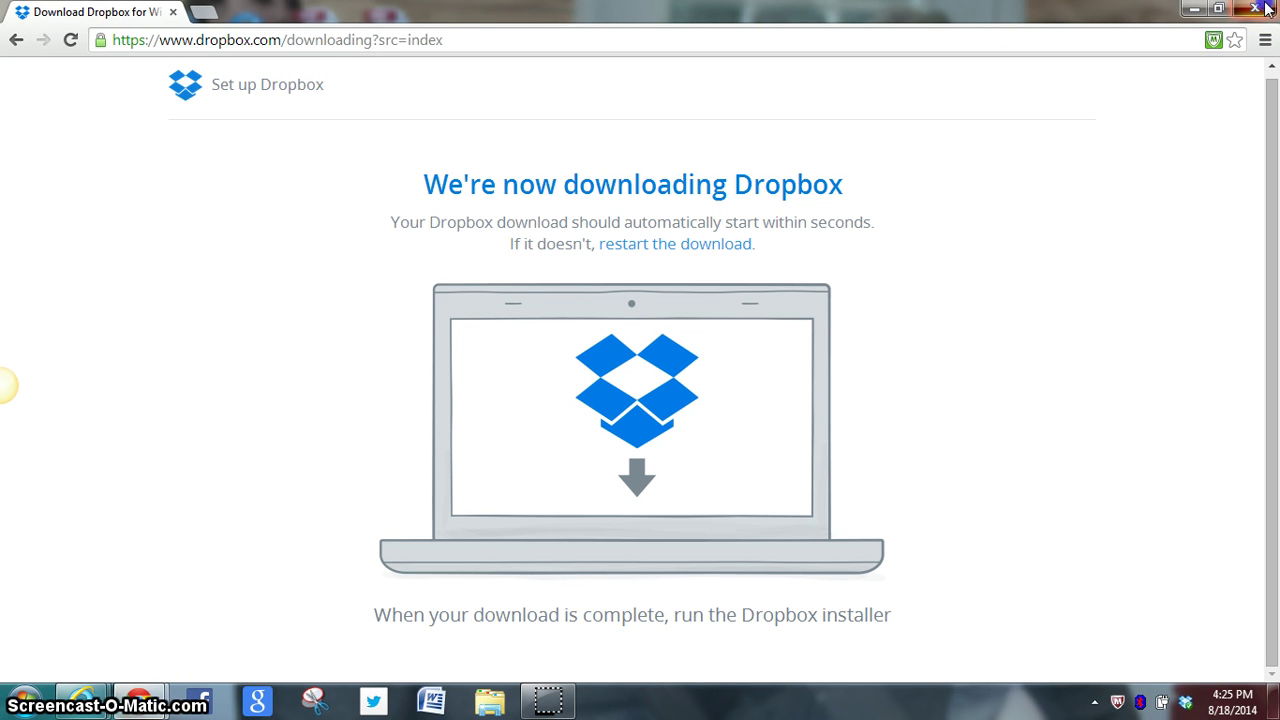
pyautogui.click(1266, 9)
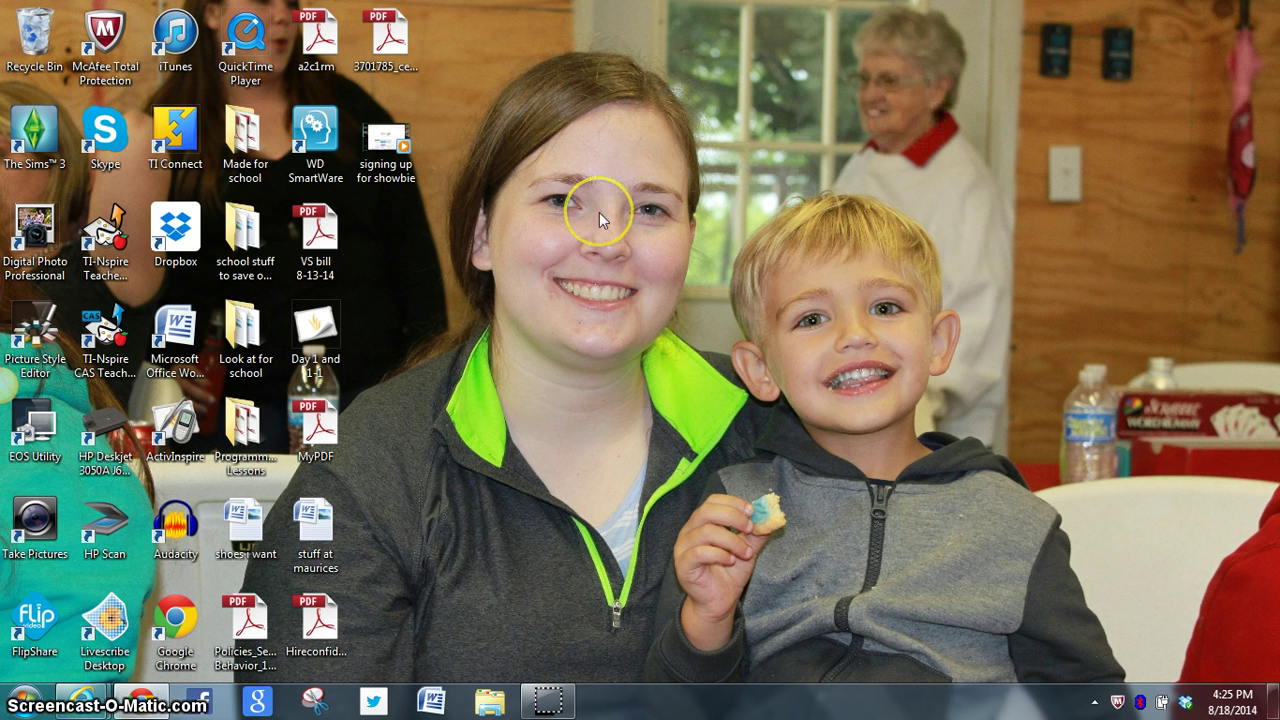
# Open the Dropbox desktop folder snapped right and a second Explorer window snapped left
pyautogui.doubleClick(181, 249)
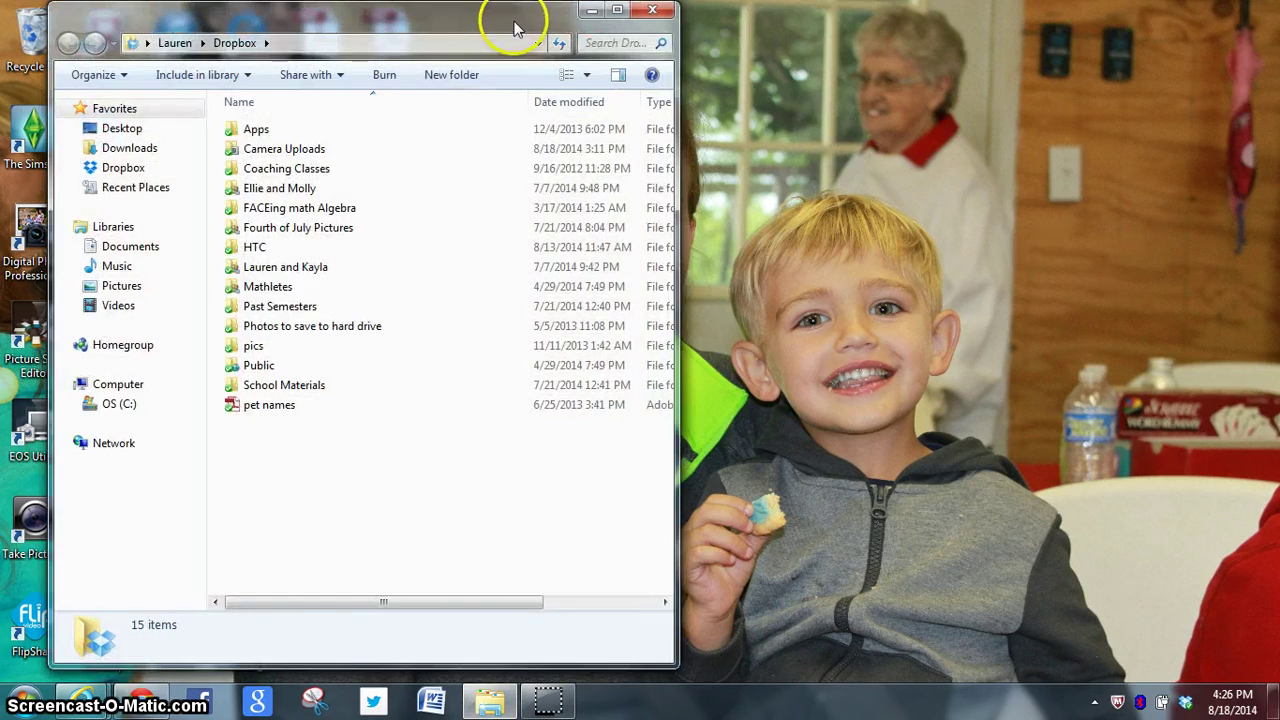
pyautogui.moveTo(514, 23); pyautogui.dragTo(1279, 40)
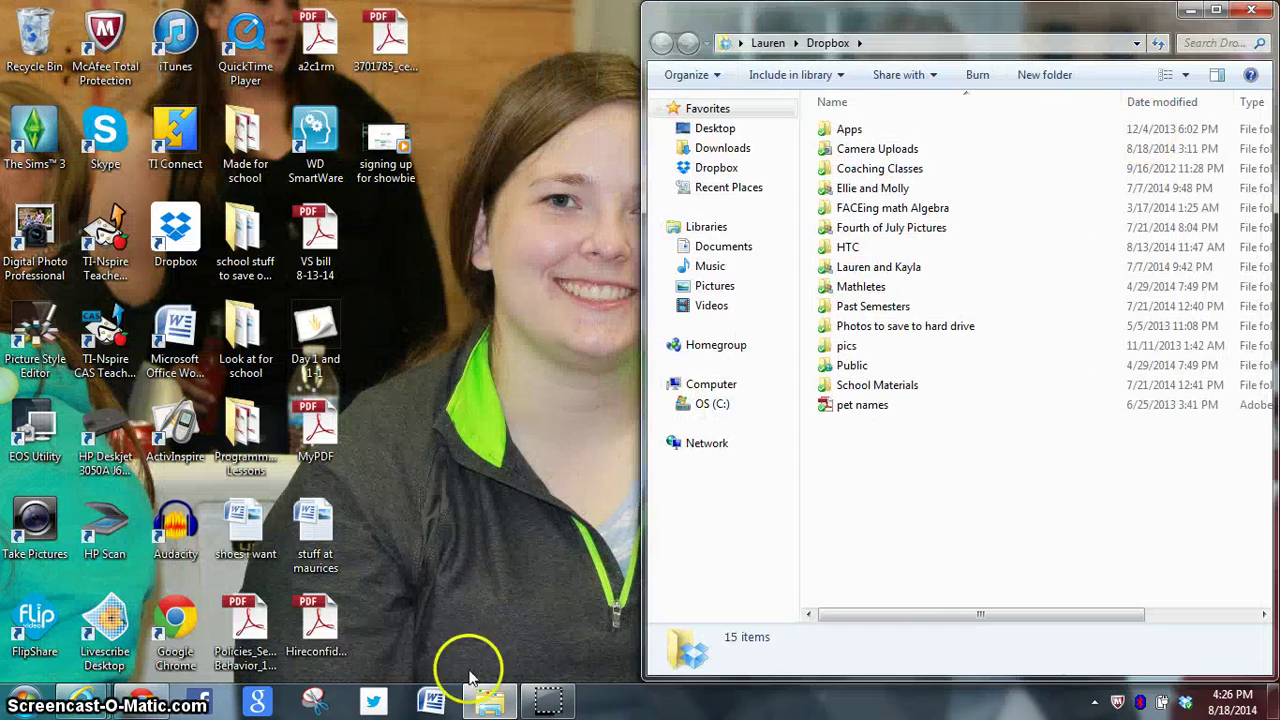
pyautogui.rightClick(491, 700)
pyautogui.click(478, 608)
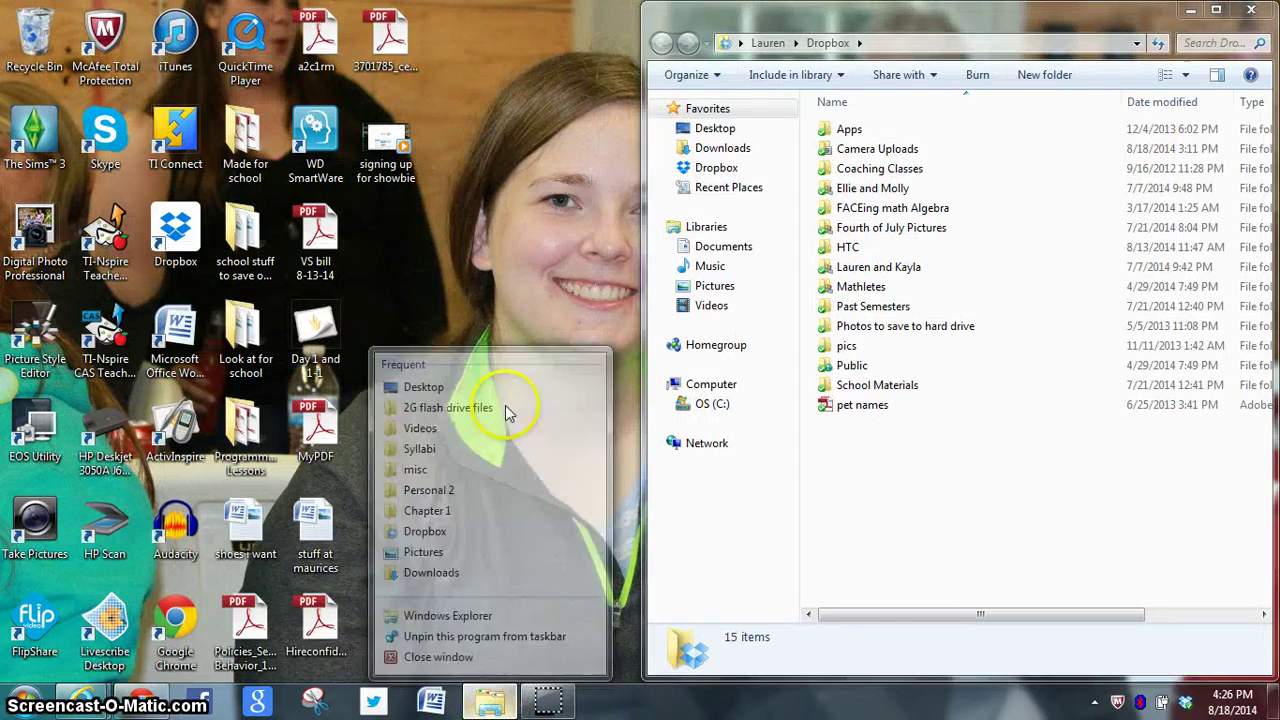
pyautogui.moveTo(571, 34); pyautogui.dragTo(20, 158)
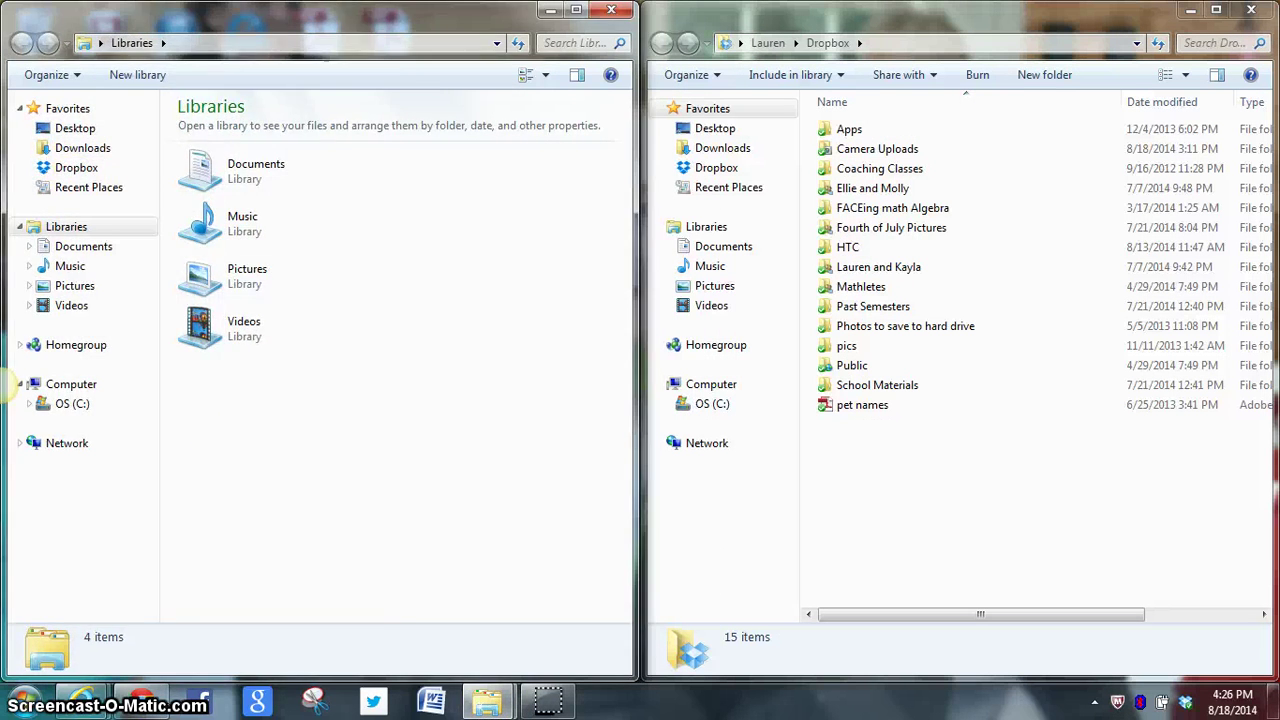
pyautogui.click(22, 700)
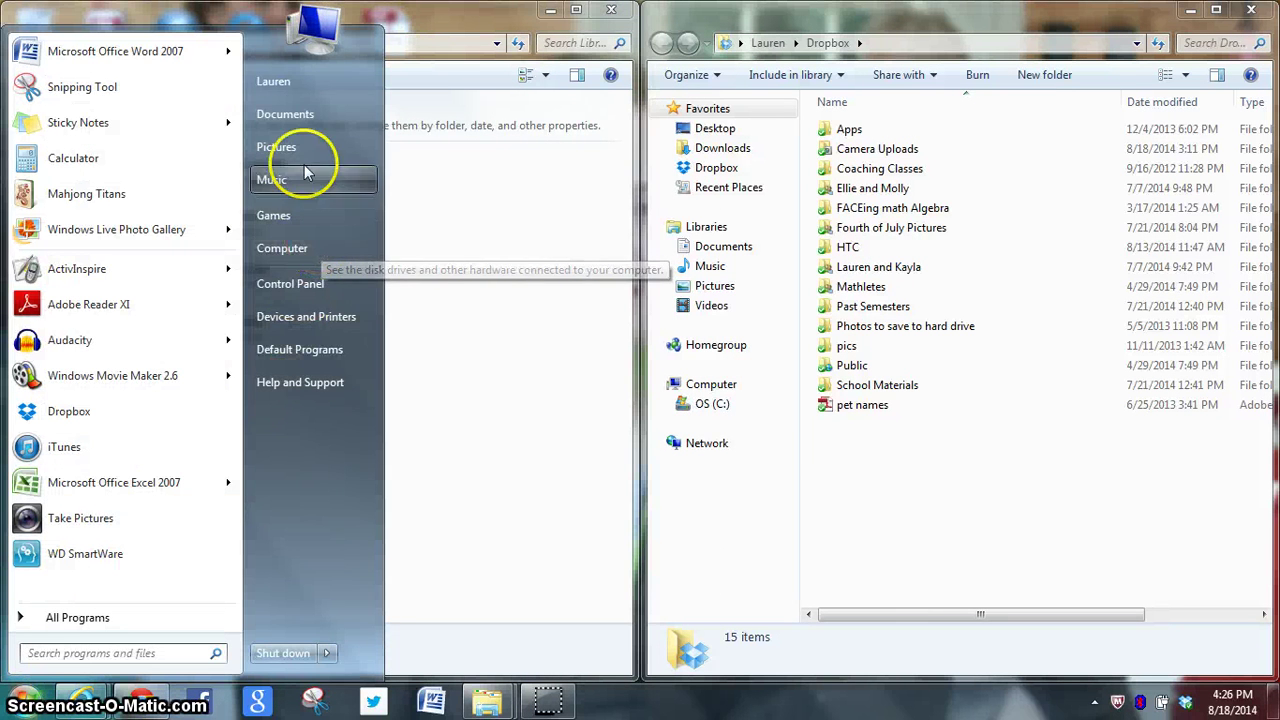
pyautogui.click(480, 228)
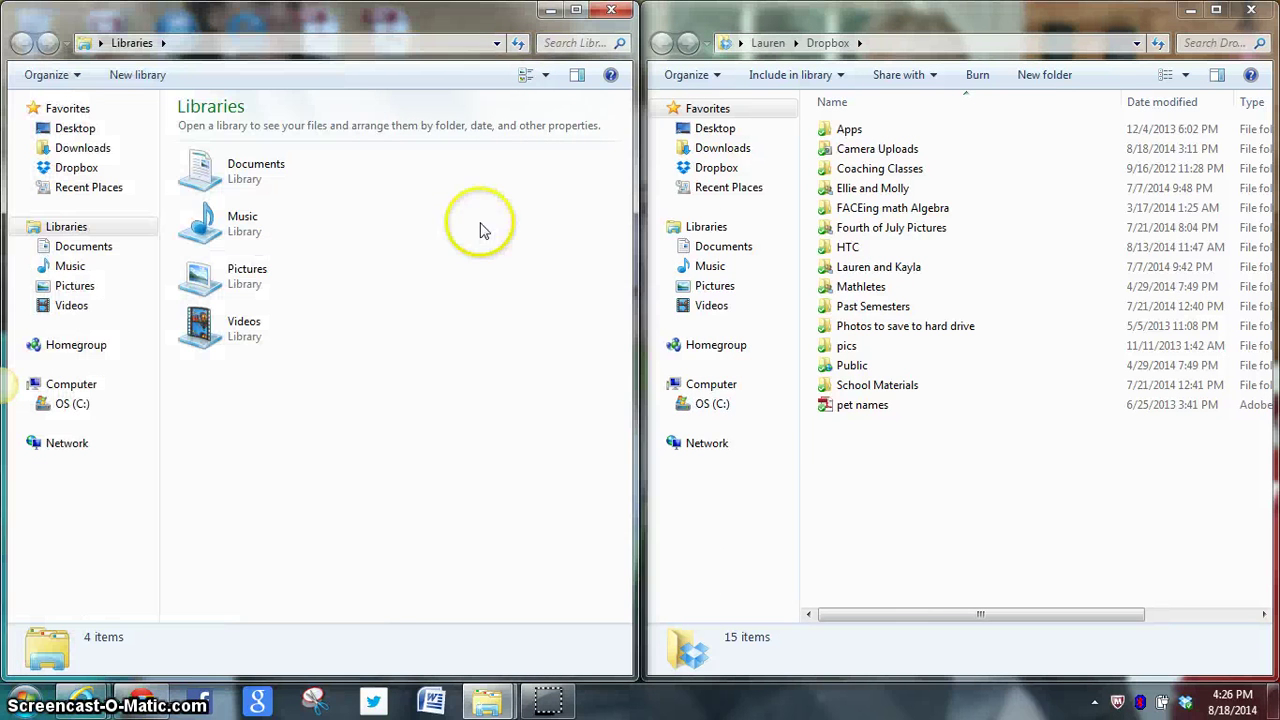
# Browse the Documents library, looking into the Bettendorf and College of Ed stuff folders
pyautogui.doubleClick(246, 165)
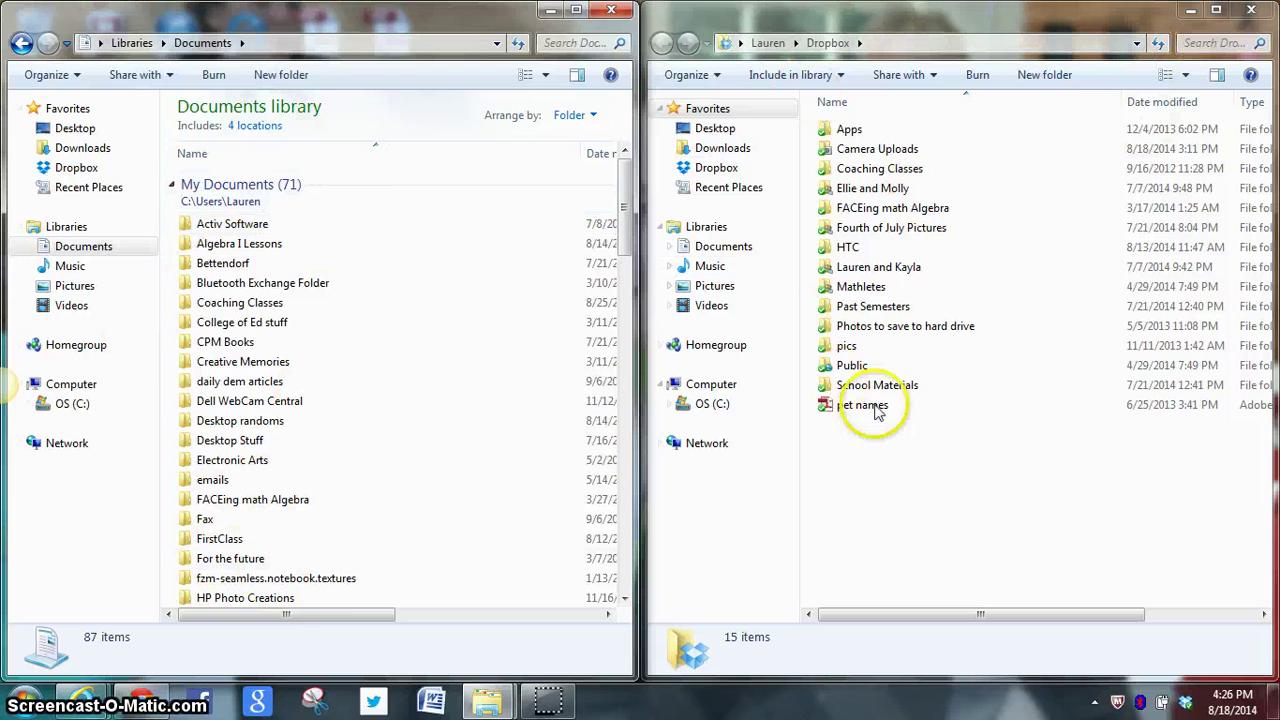
pyautogui.doubleClick(300, 262)
pyautogui.click(22, 43)
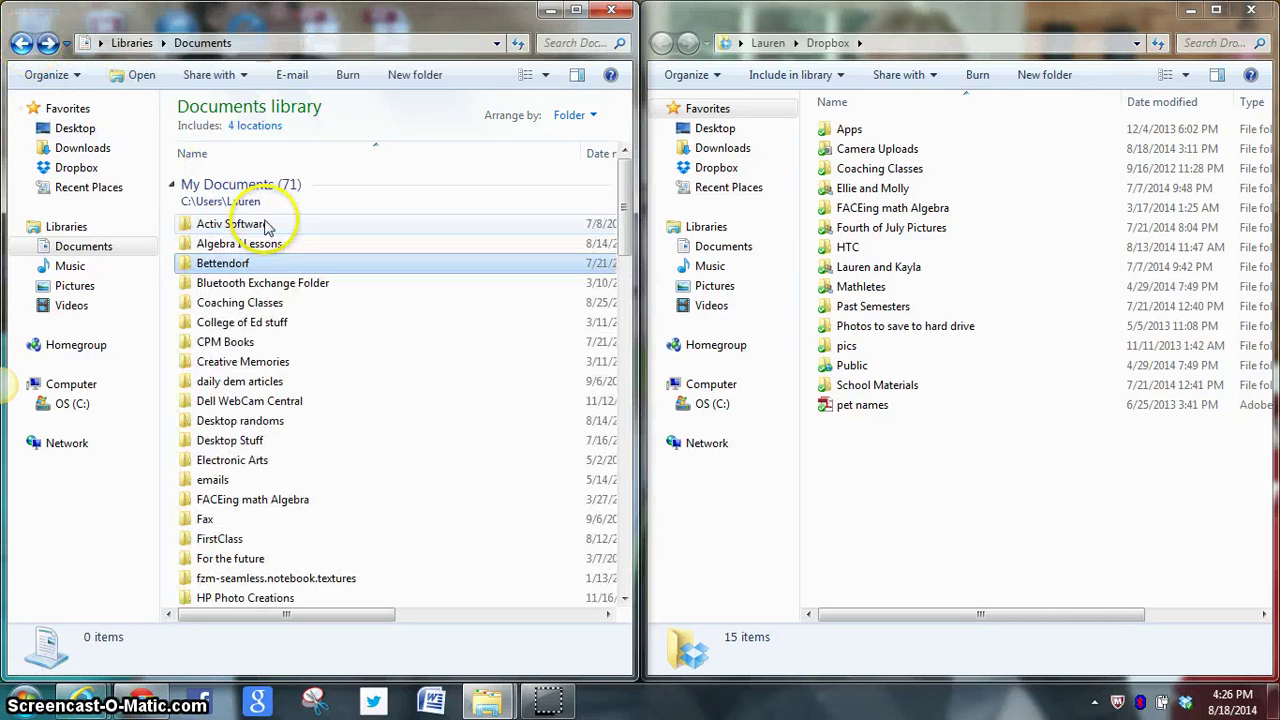
pyautogui.click(265, 322)
pyautogui.doubleClick(265, 322)
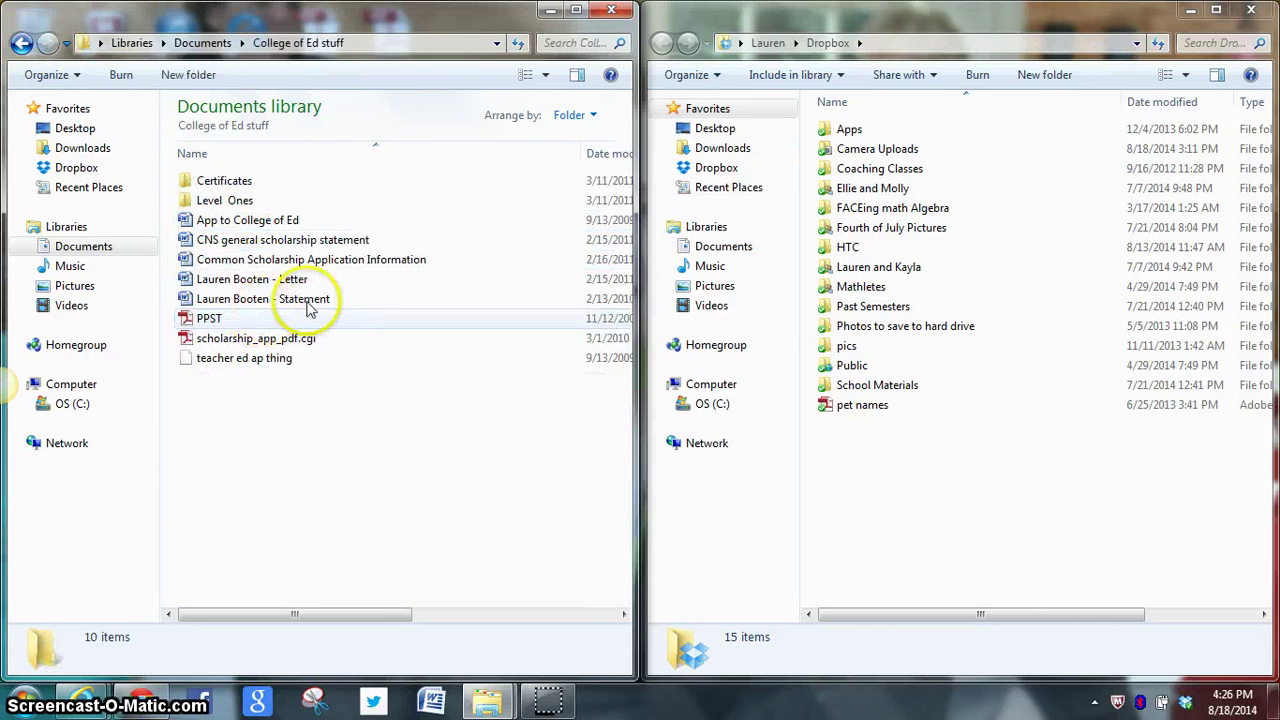
pyautogui.click(22, 43)
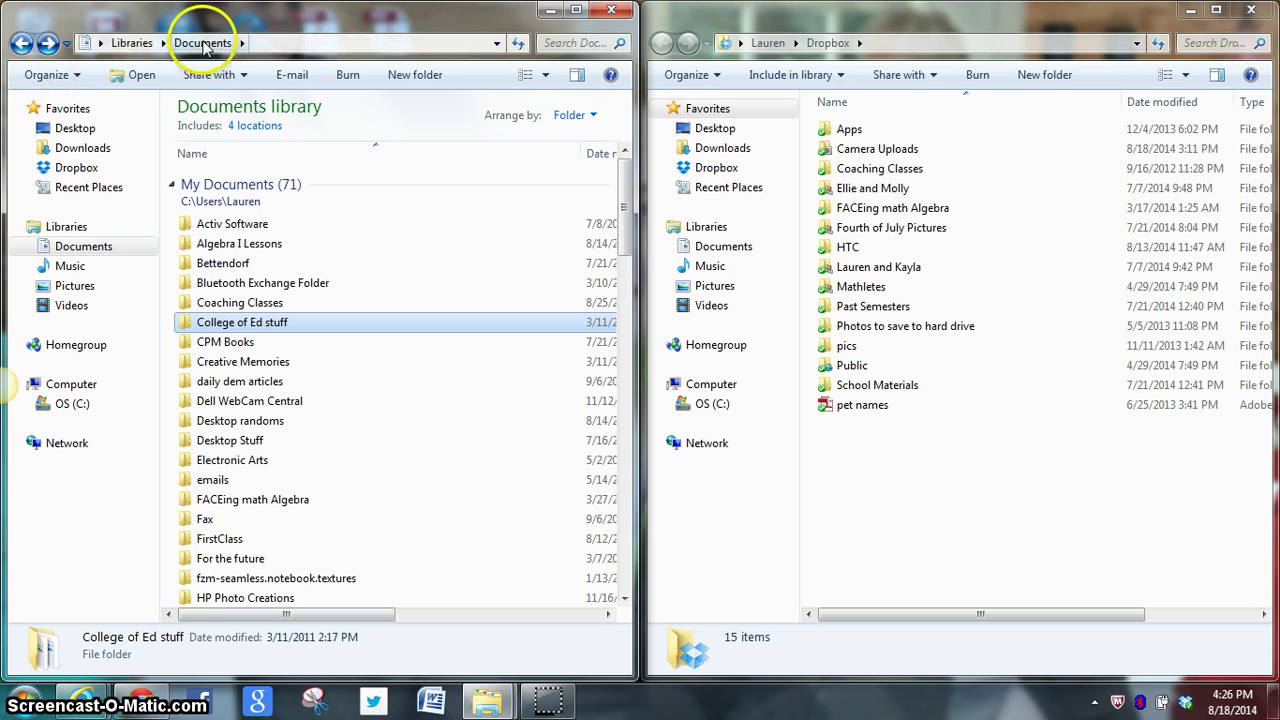
# Open Algebra 1 Syllabus HTC from Dropbox's HTC > Syllabi folder
pyautogui.click(897, 200)
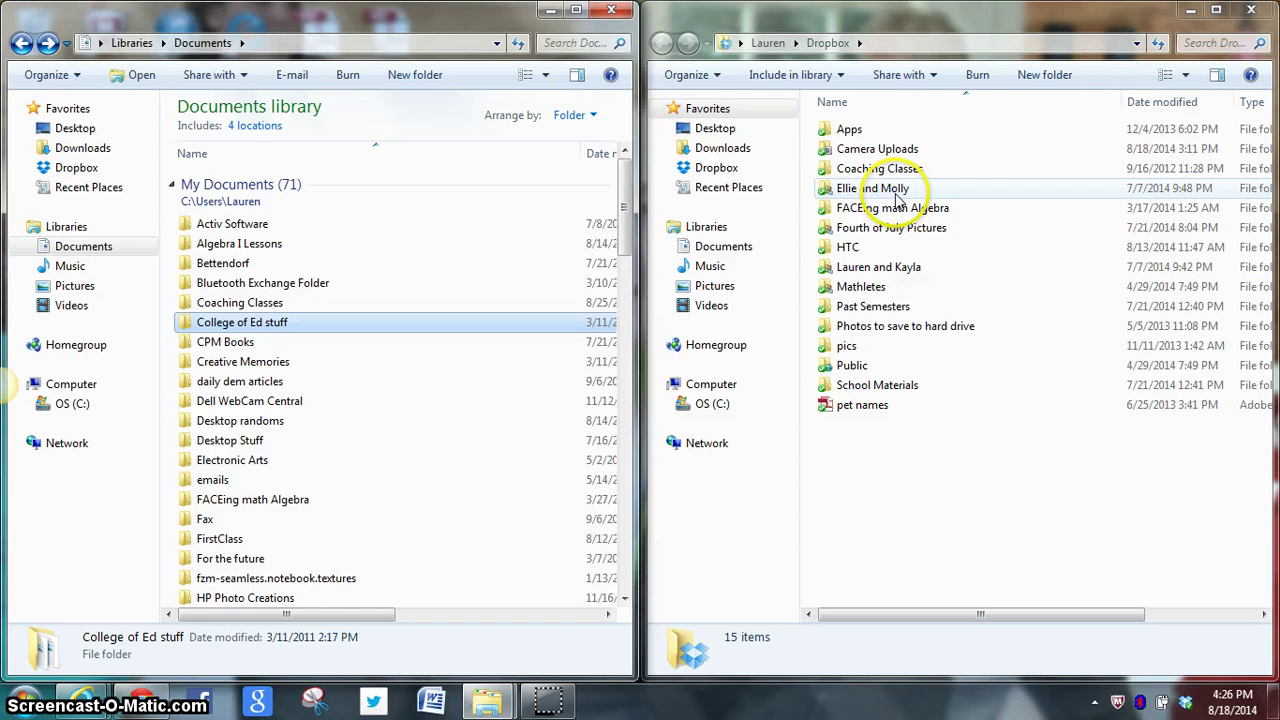
pyautogui.doubleClick(886, 246)
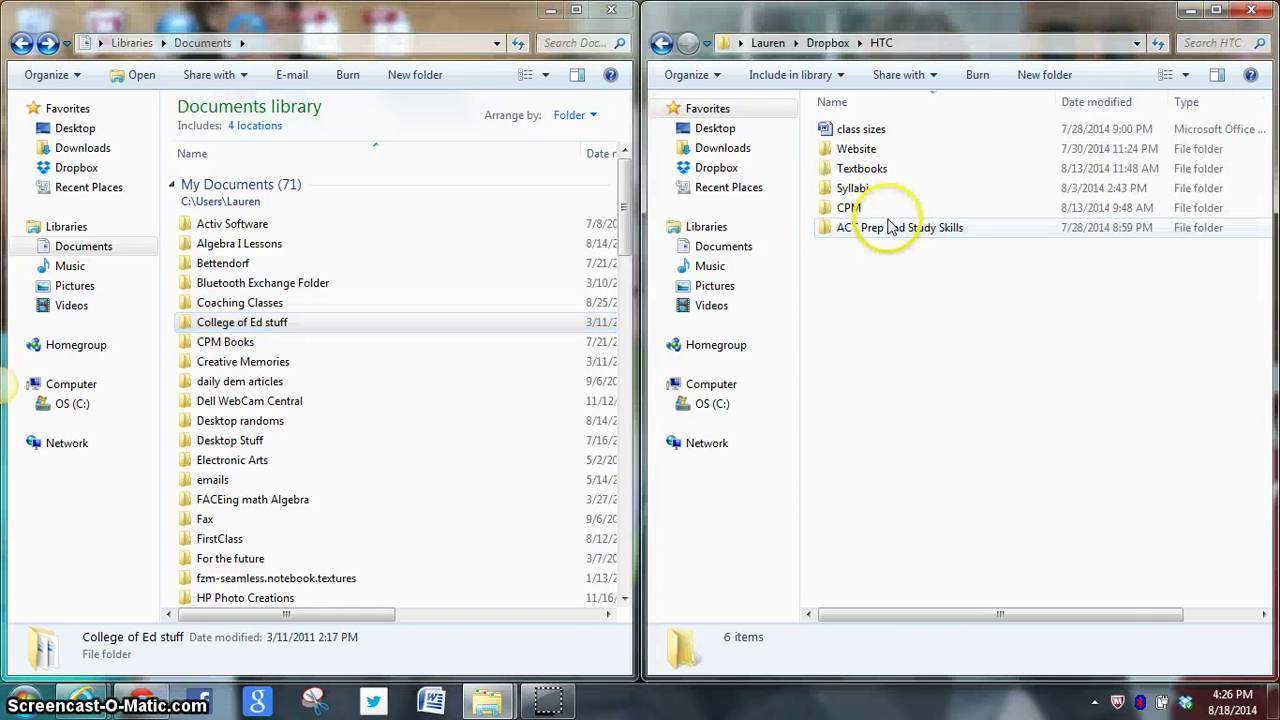
pyautogui.doubleClick(893, 167)
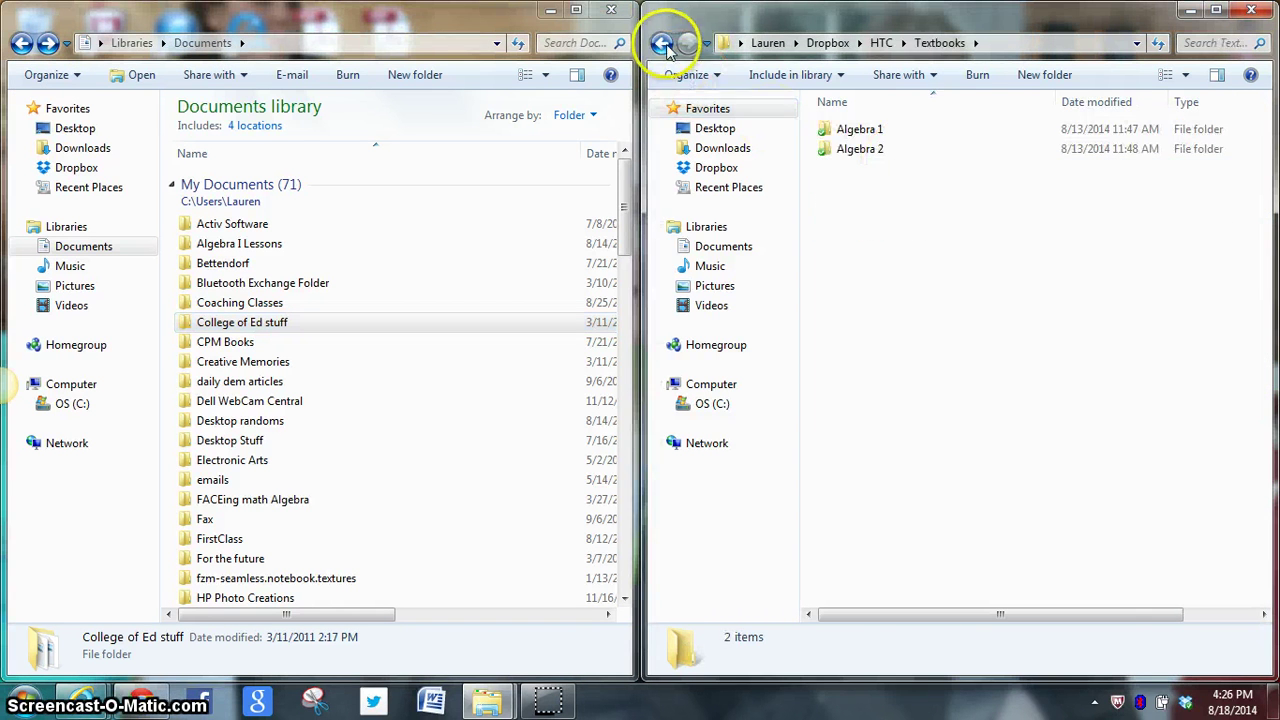
pyautogui.click(662, 43)
pyautogui.doubleClick(860, 187)
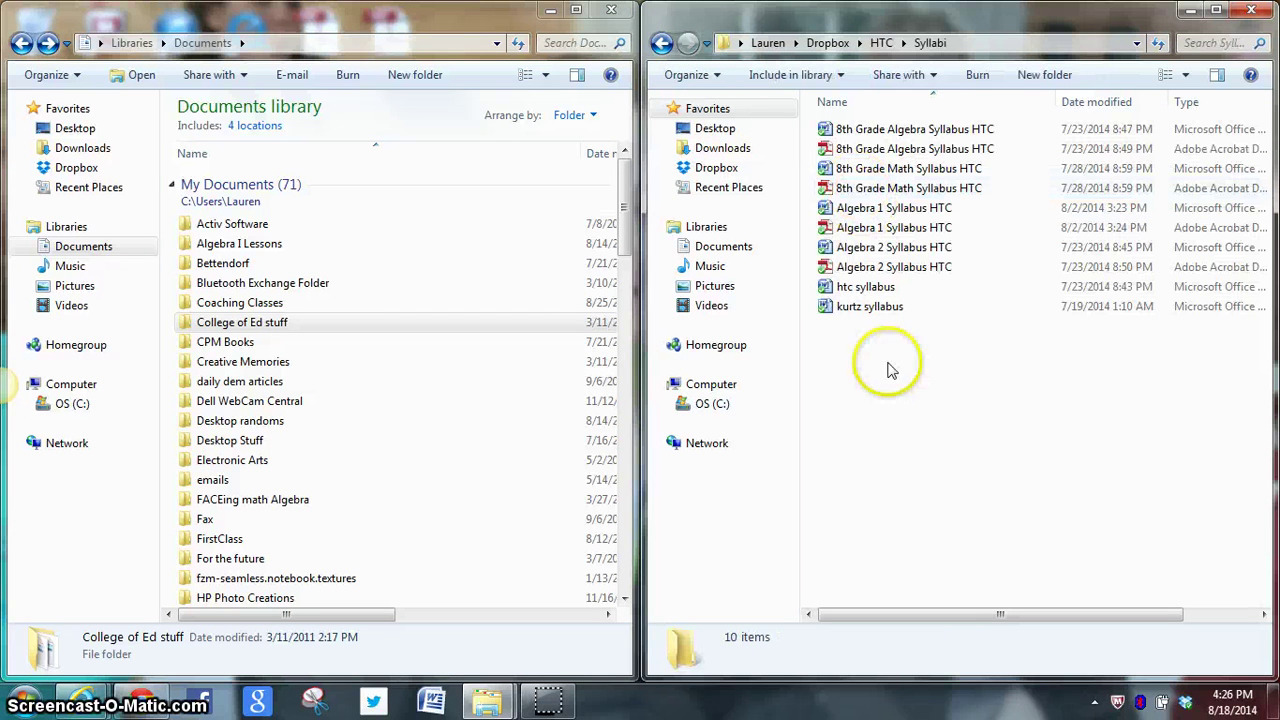
pyautogui.doubleClick(862, 208)
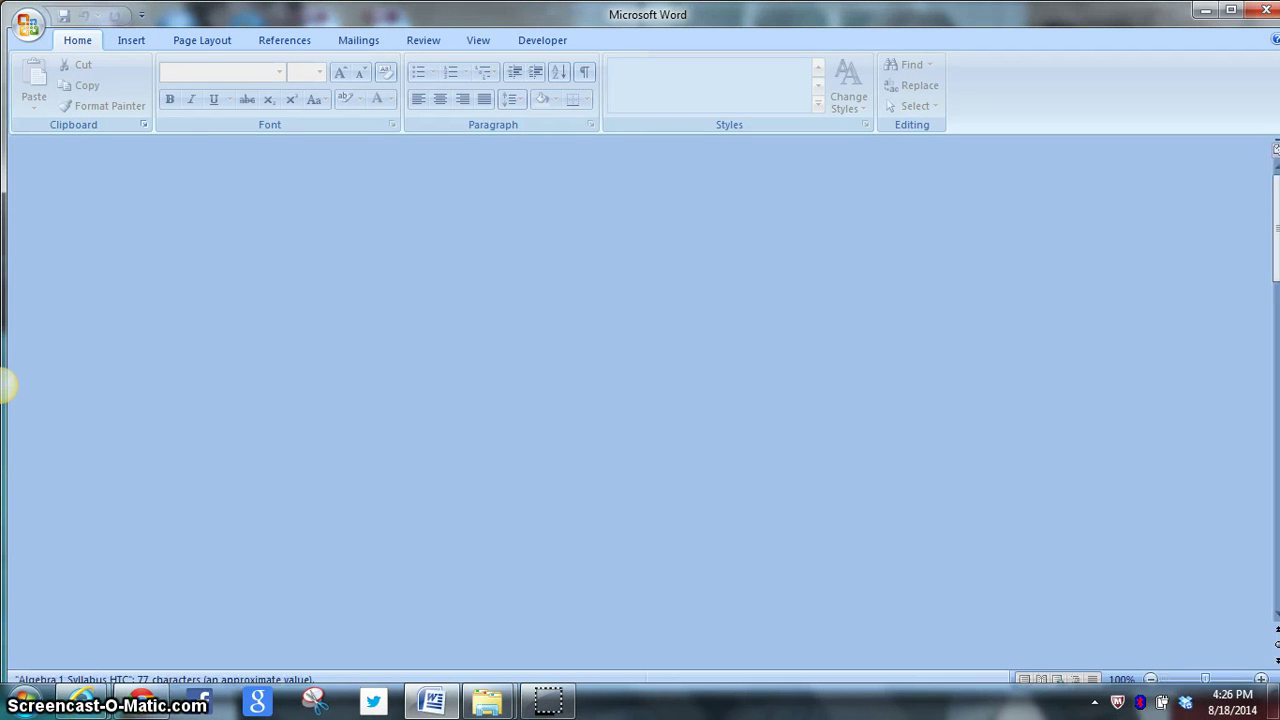
# Snap Word right, save Algebra 1 Syllabus HTC and close it, then reopen and close it again
pyautogui.press('super+Right')
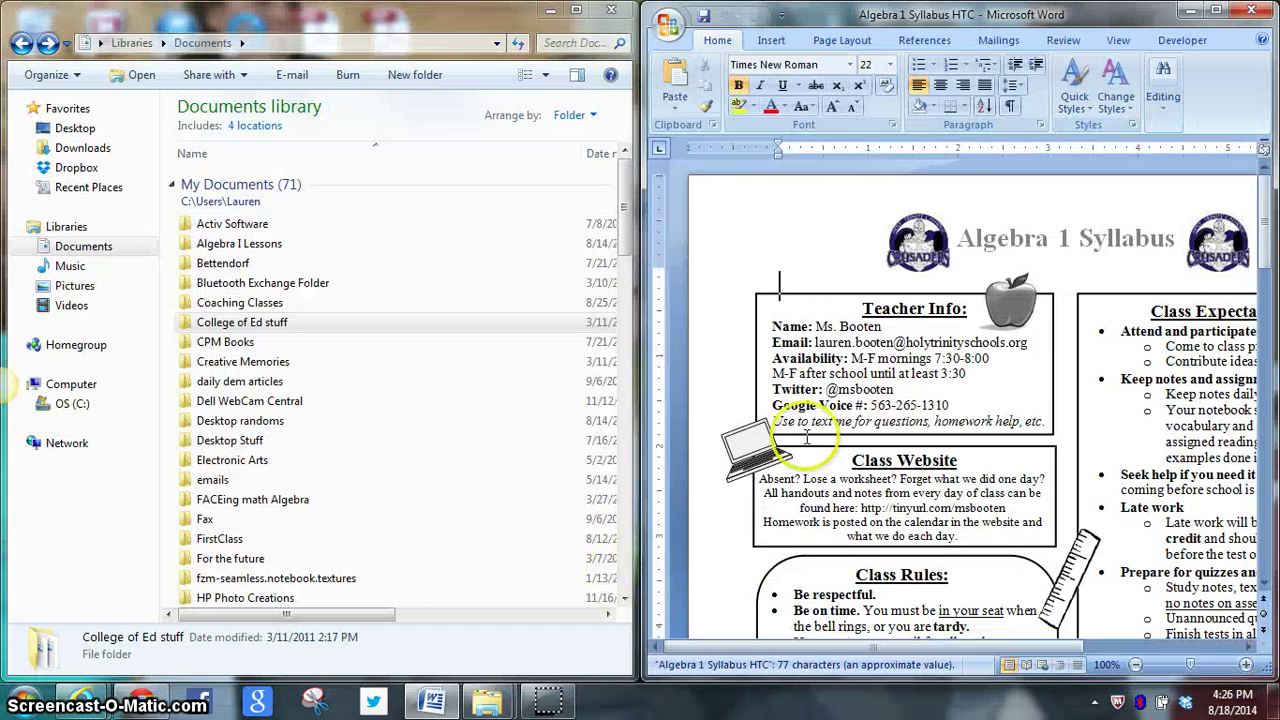
pyautogui.click(670, 20)
pyautogui.click(688, 148)
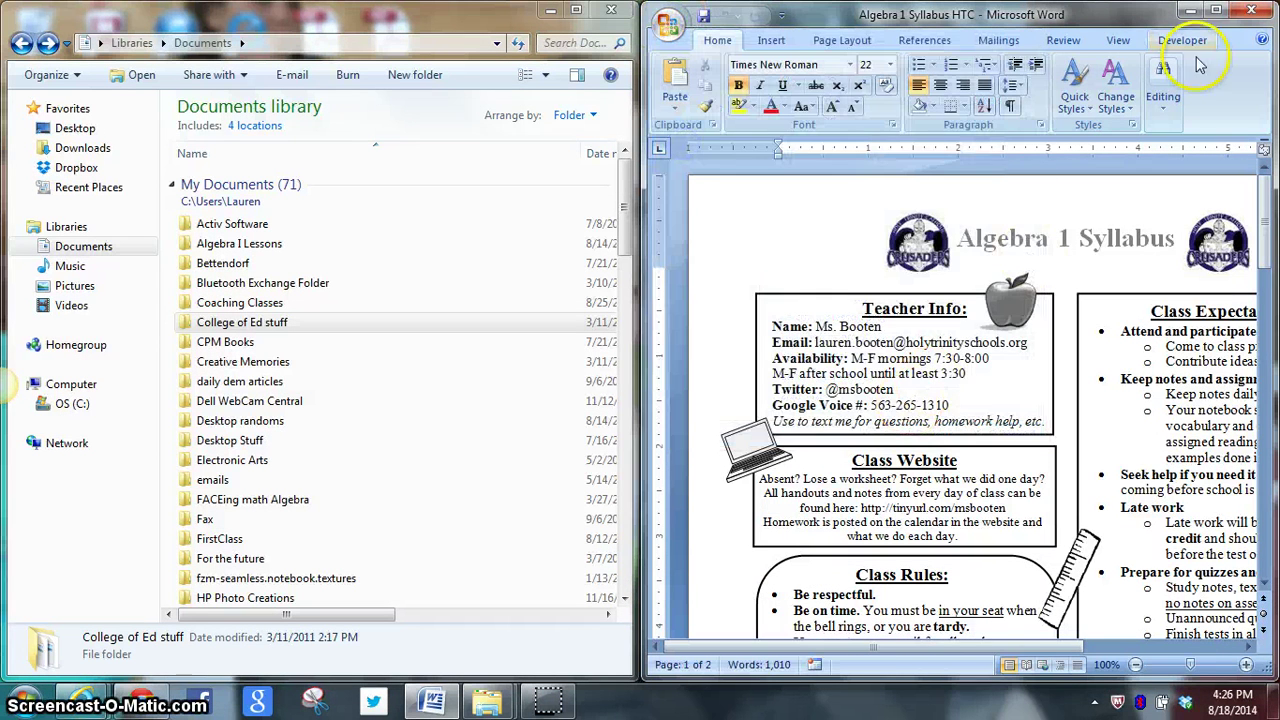
pyautogui.click(1246, 18)
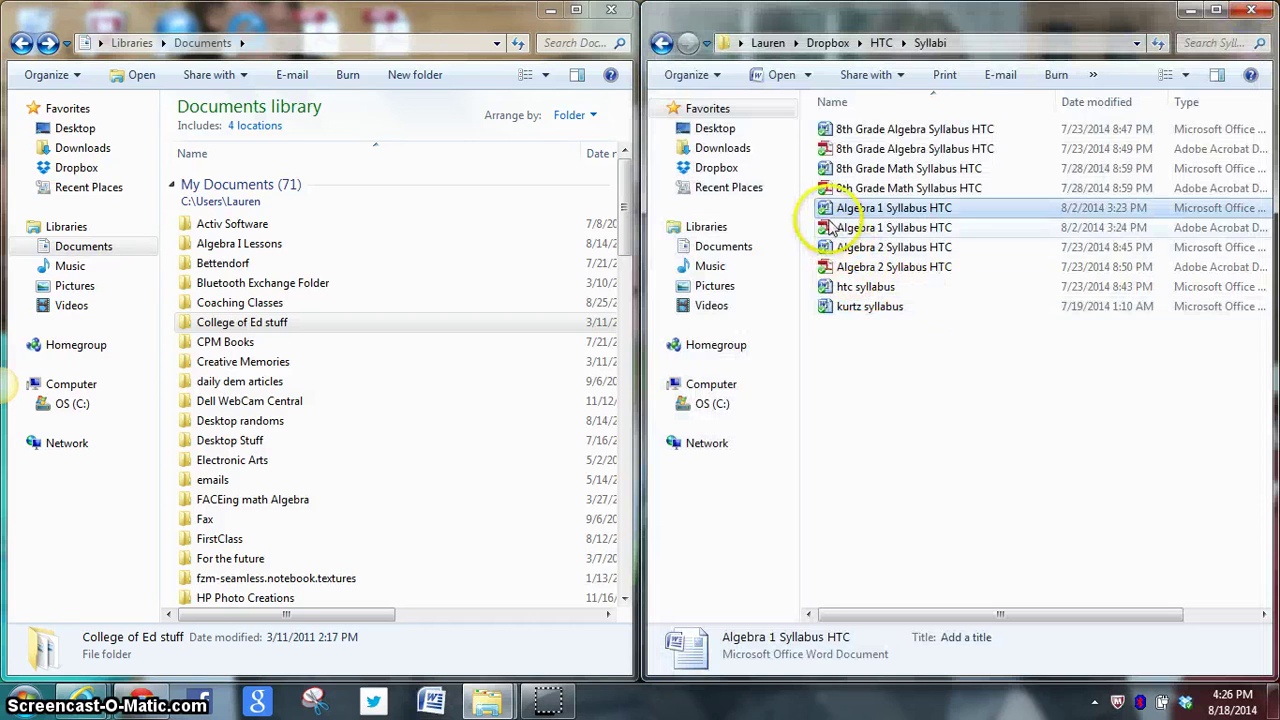
pyautogui.doubleClick(850, 210)
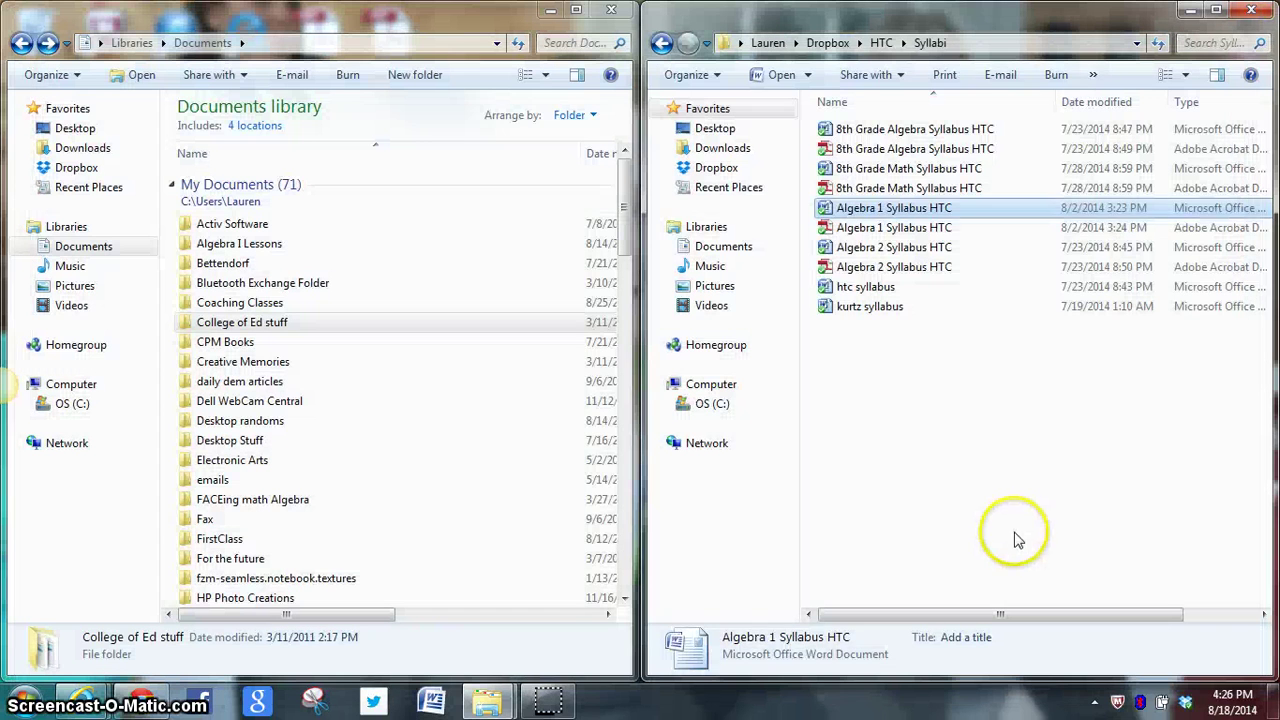
pyautogui.click(1014, 537)
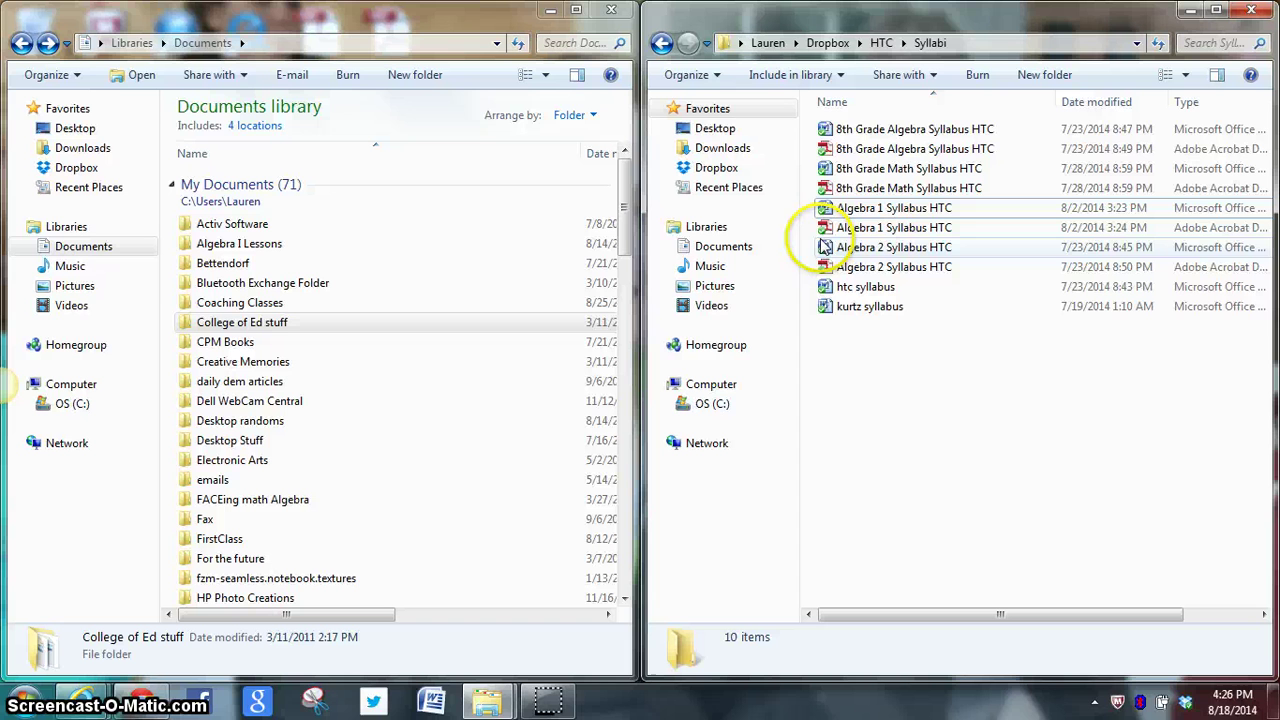
# Check the Dropbox tray sync status and recent changes panel, then dismiss it
pyautogui.click(1186, 703)
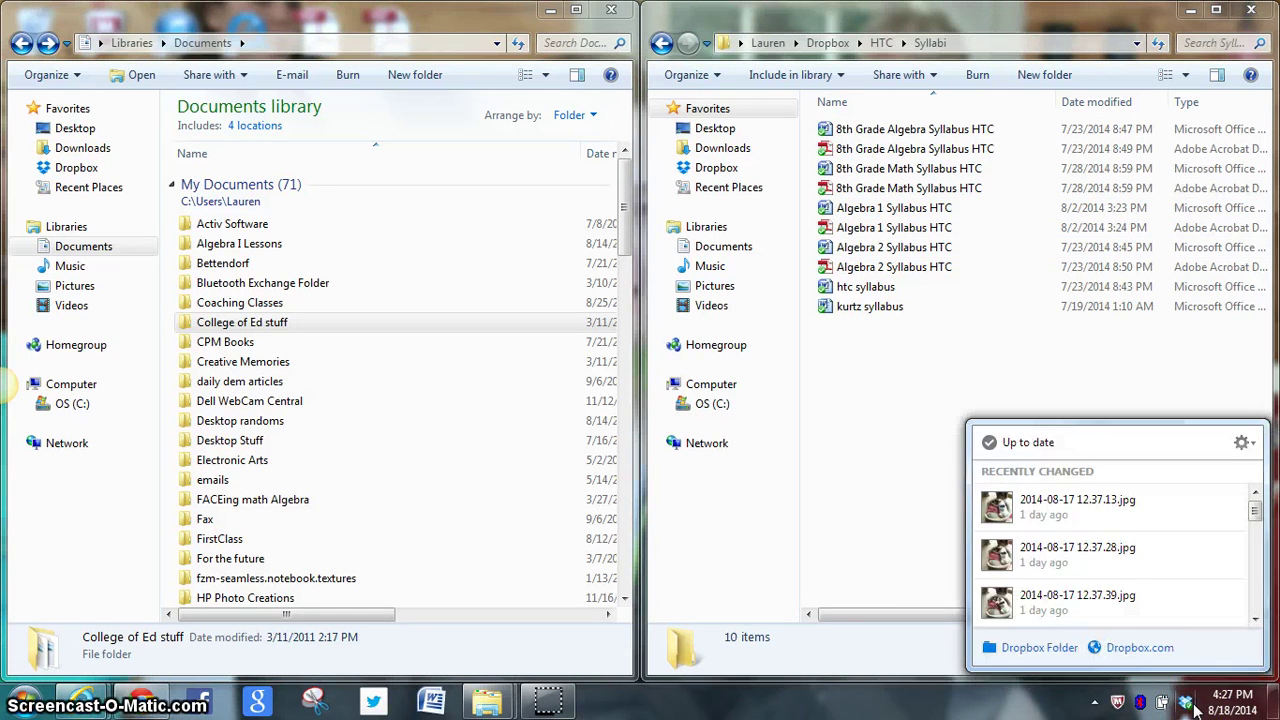
pyautogui.click(908, 420)
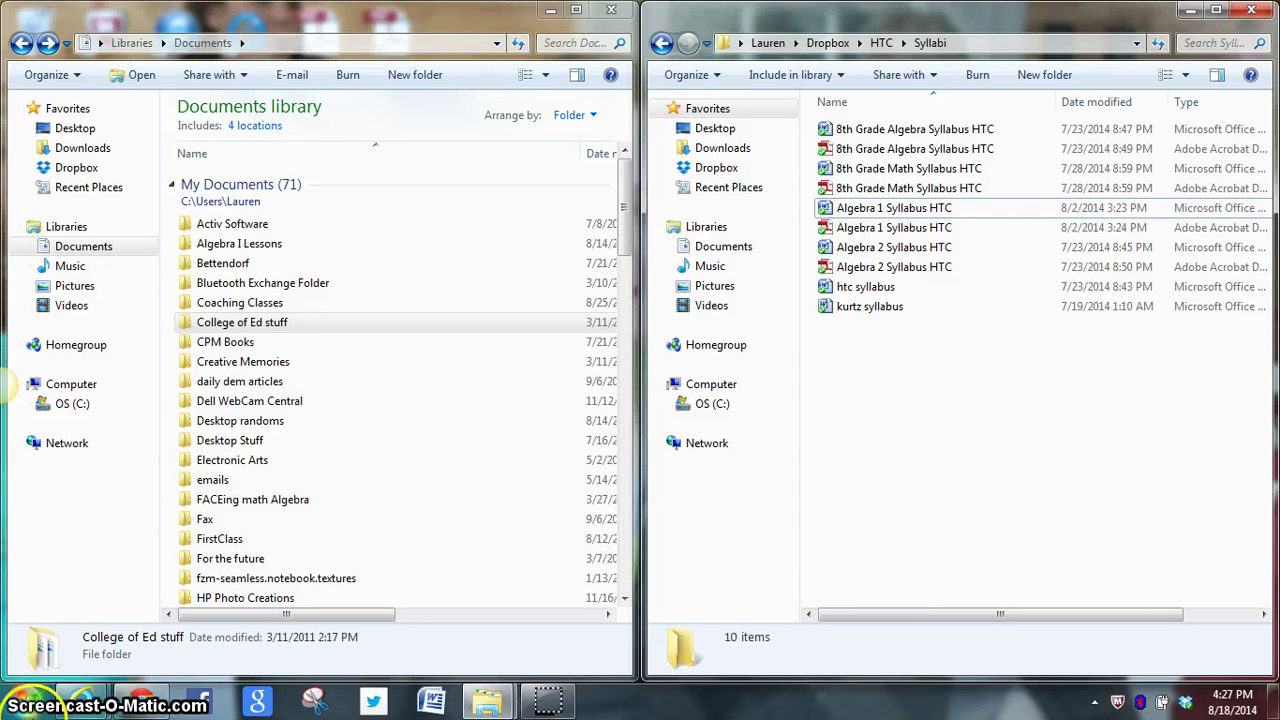
# Start a blank Word document and save it as 'test' in the Dropbox folder
pyautogui.click(431, 700)
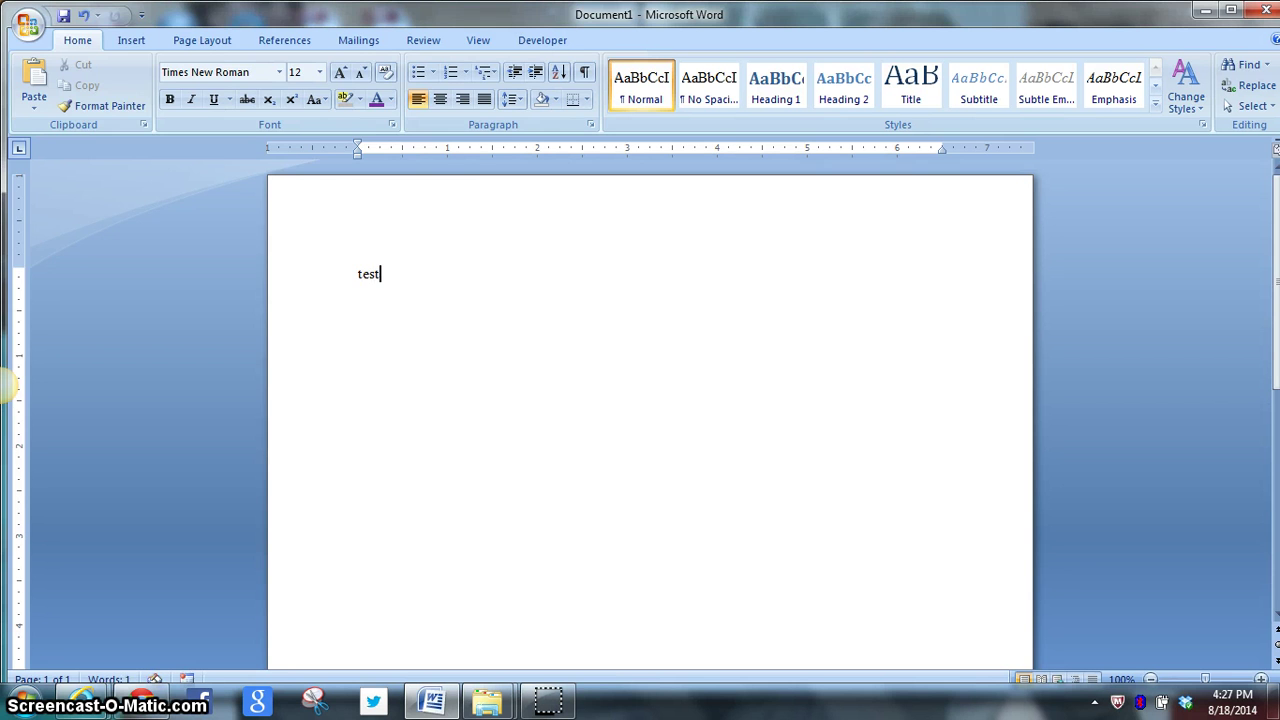
pyautogui.click(24, 22)
pyautogui.click(63, 188)
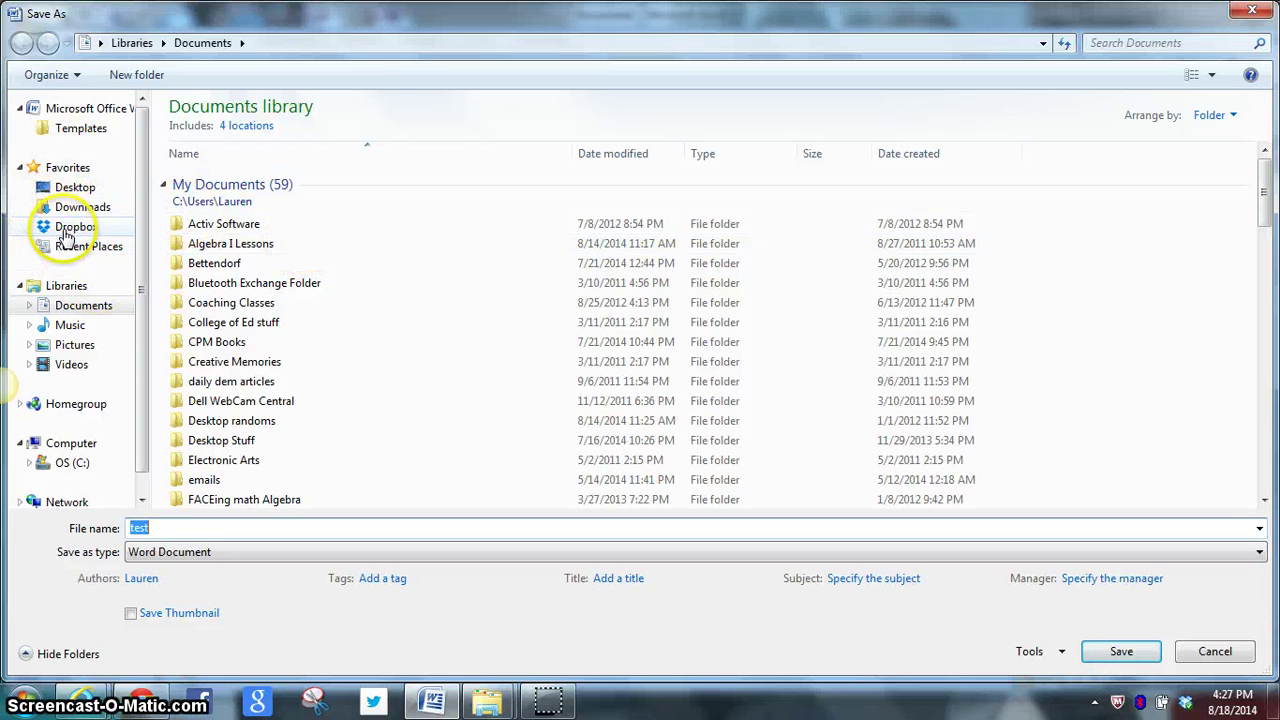
pyautogui.click(66, 230)
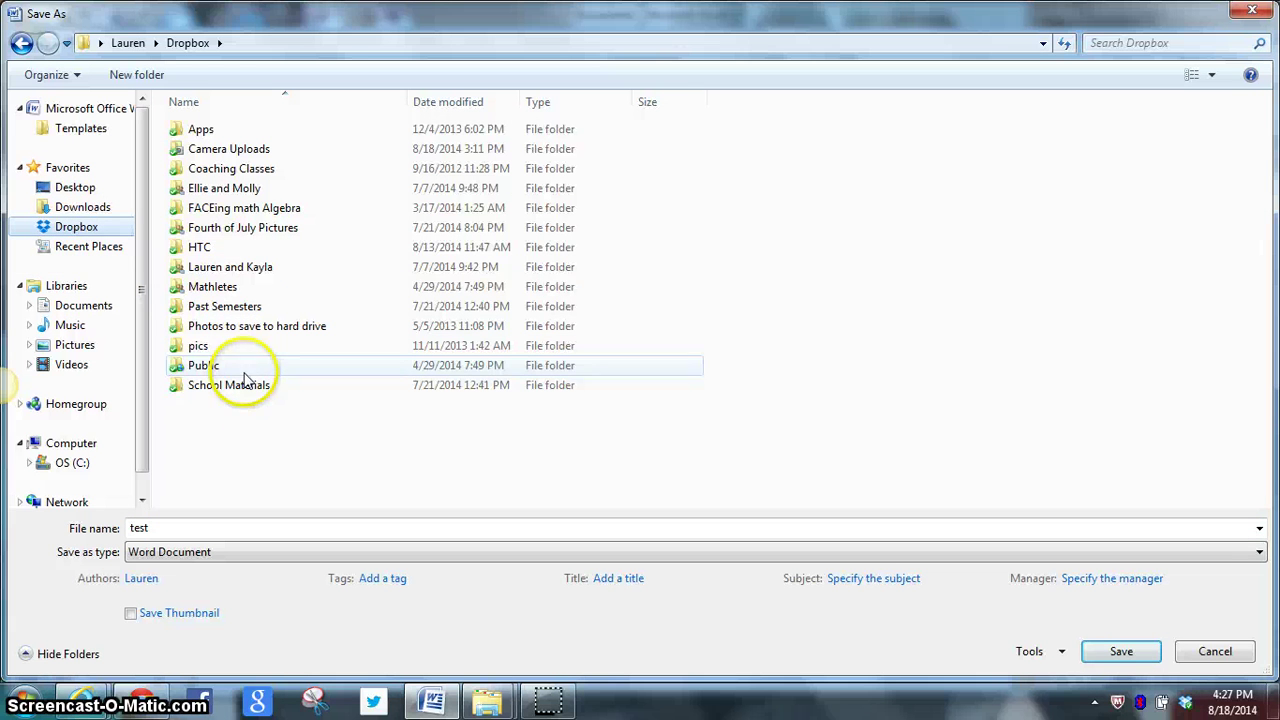
pyautogui.click(414, 532)
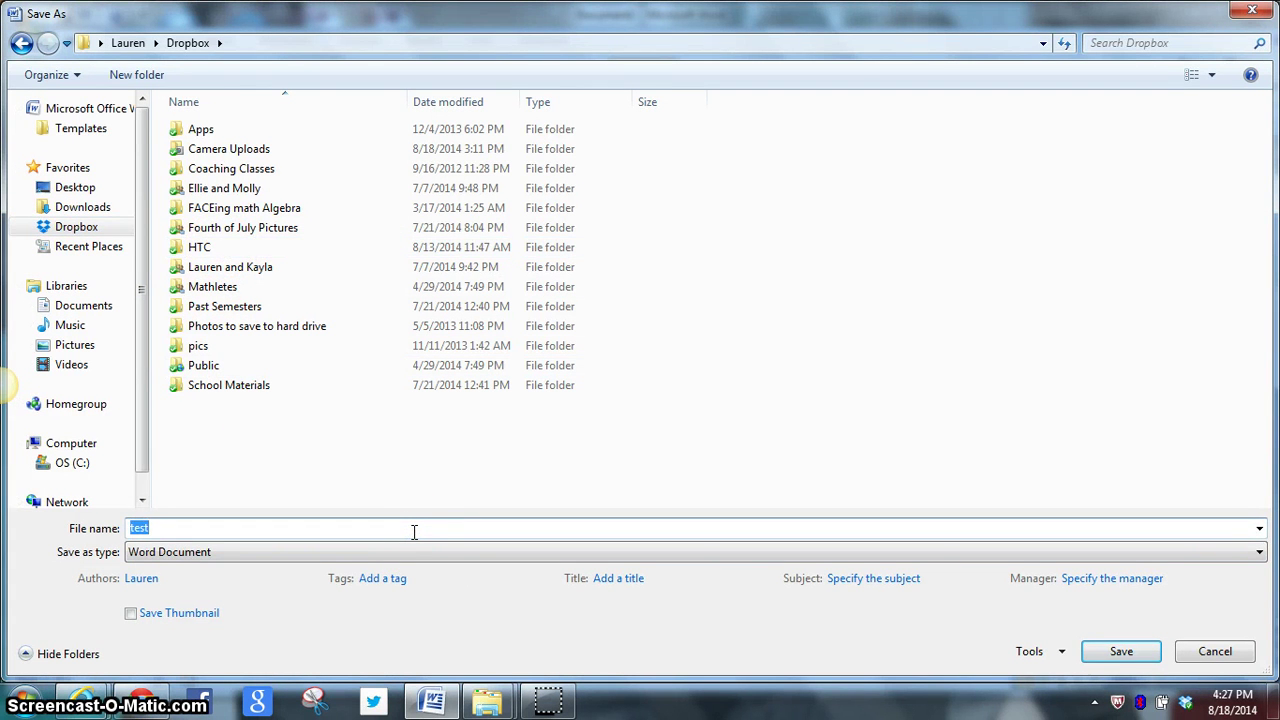
pyautogui.press('Return')
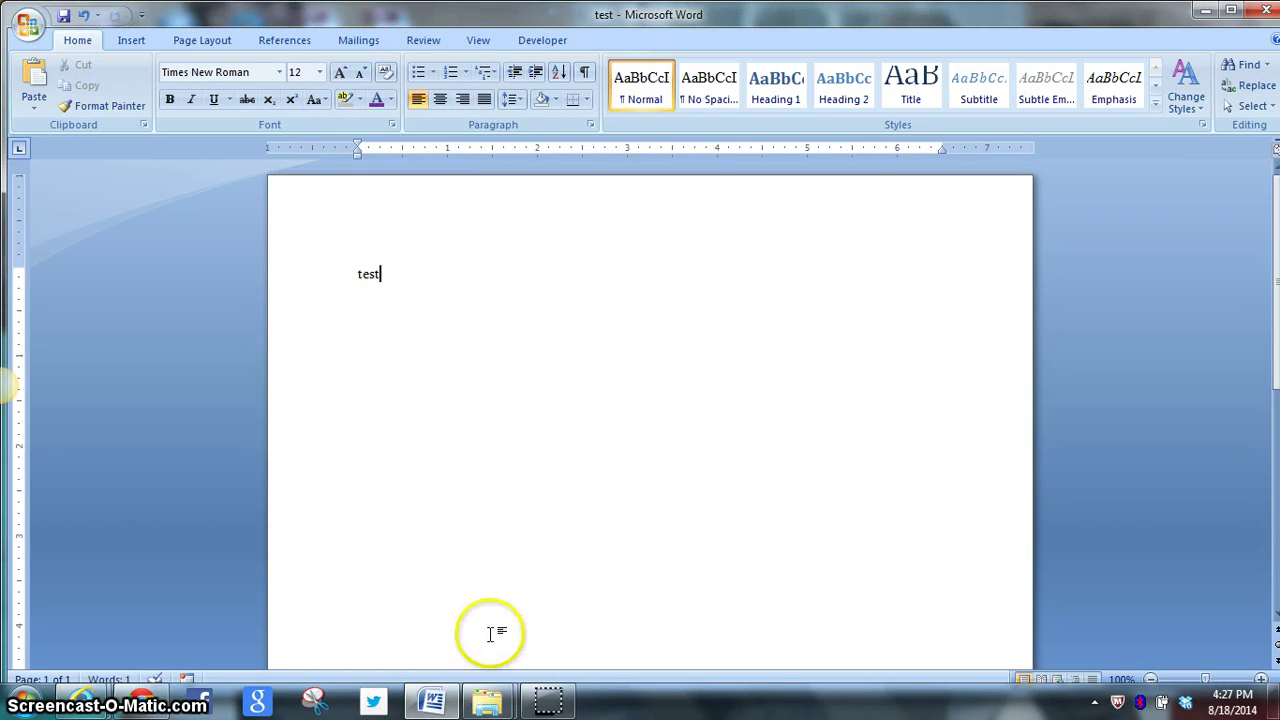
pyautogui.click(489, 698)
# Maximize the Syllabi window and navigate up to the Dropbox folder
pyautogui.click(566, 609)
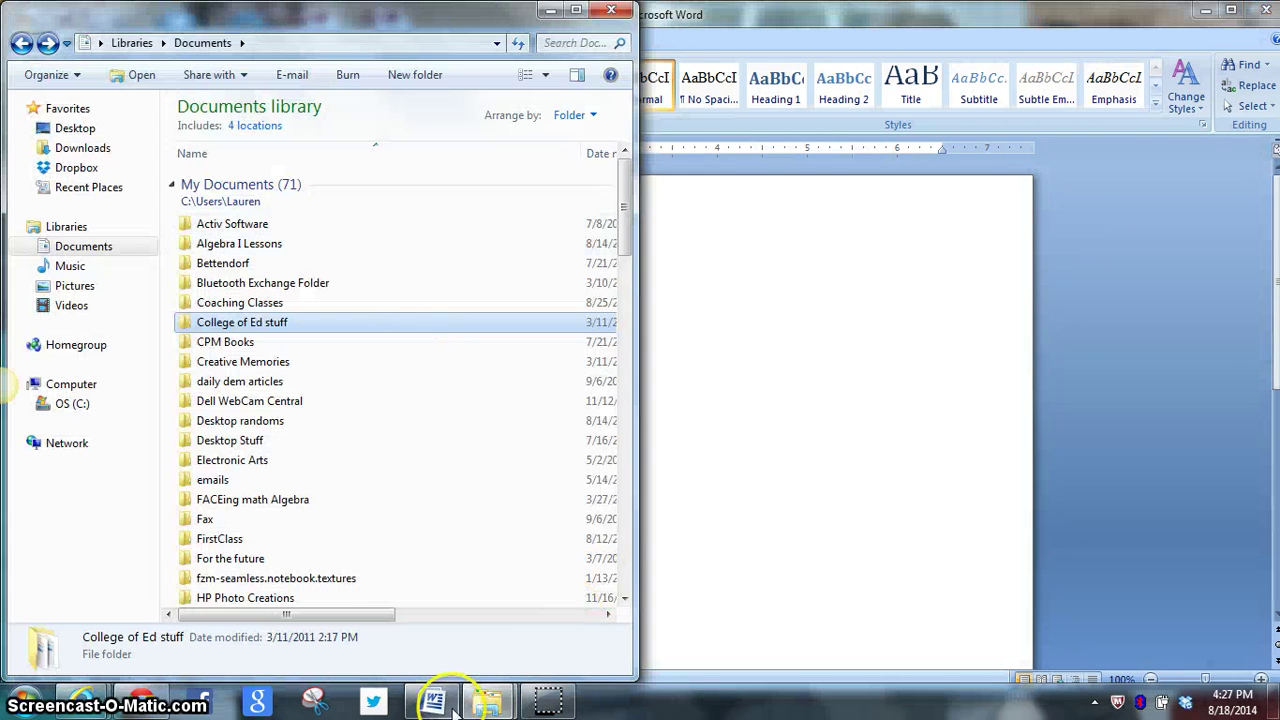
pyautogui.moveTo(487, 701)
pyautogui.click(443, 610)
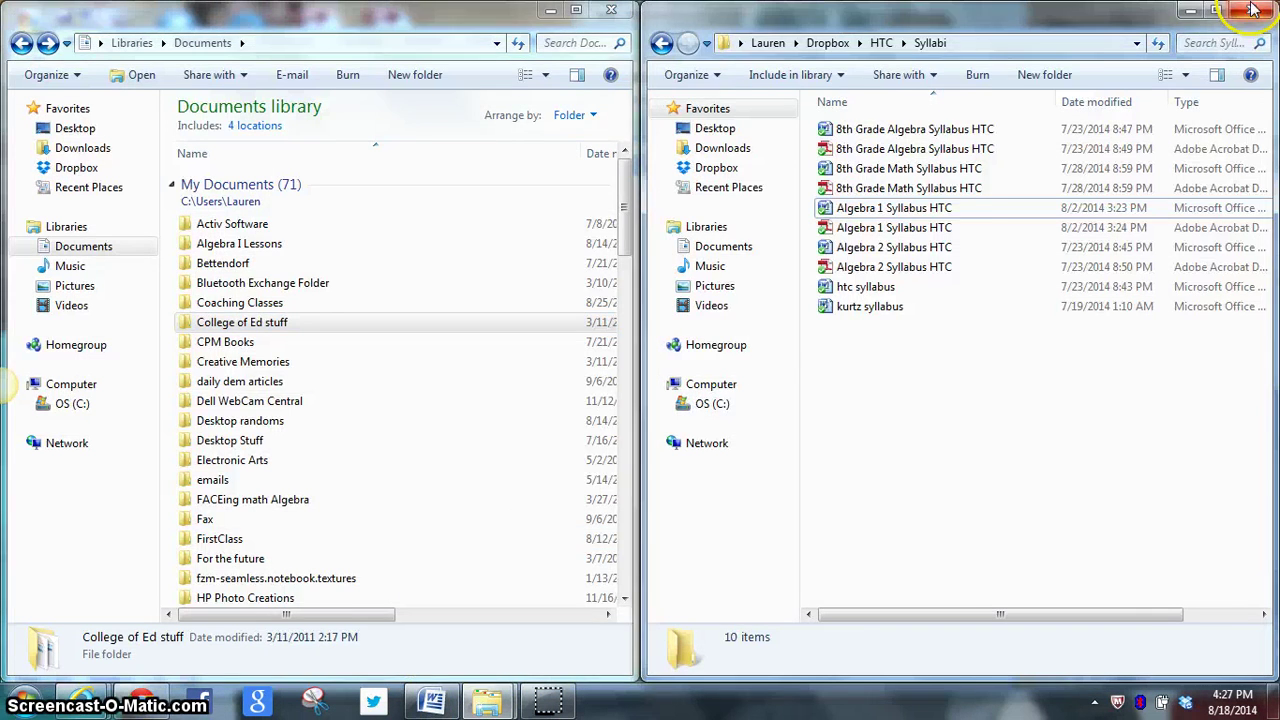
pyautogui.click(1216, 9)
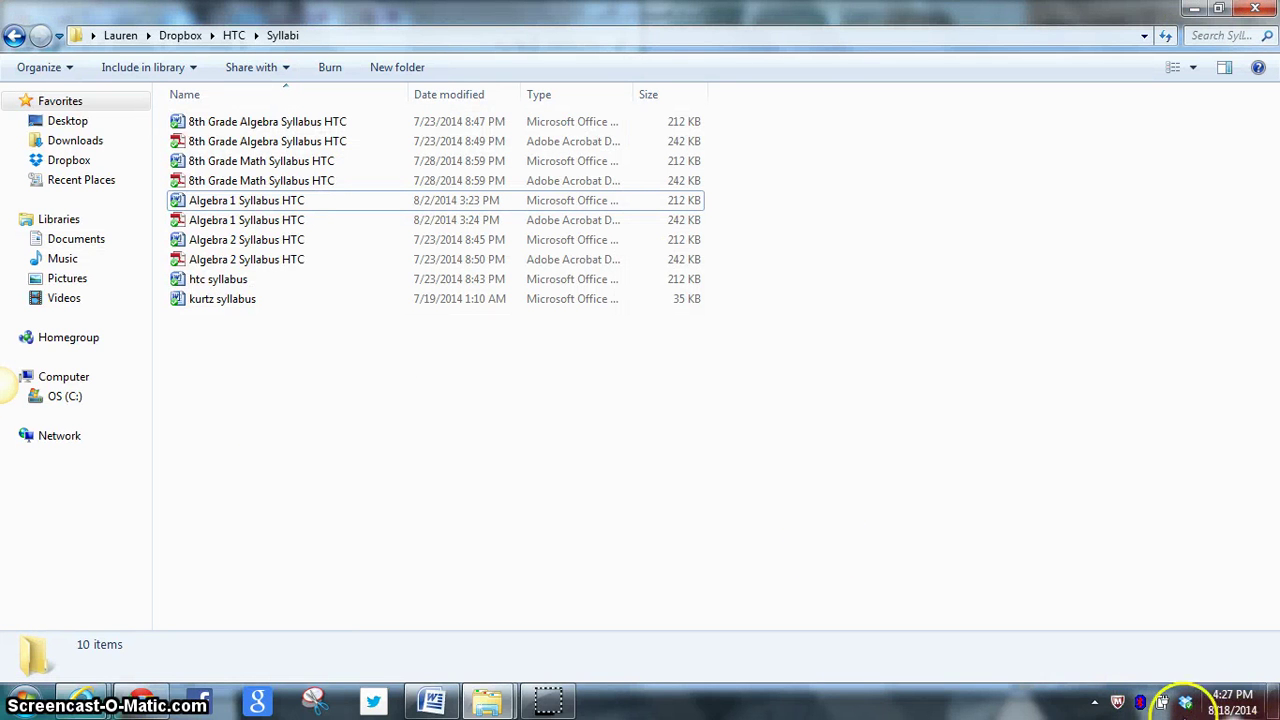
pyautogui.click(232, 36)
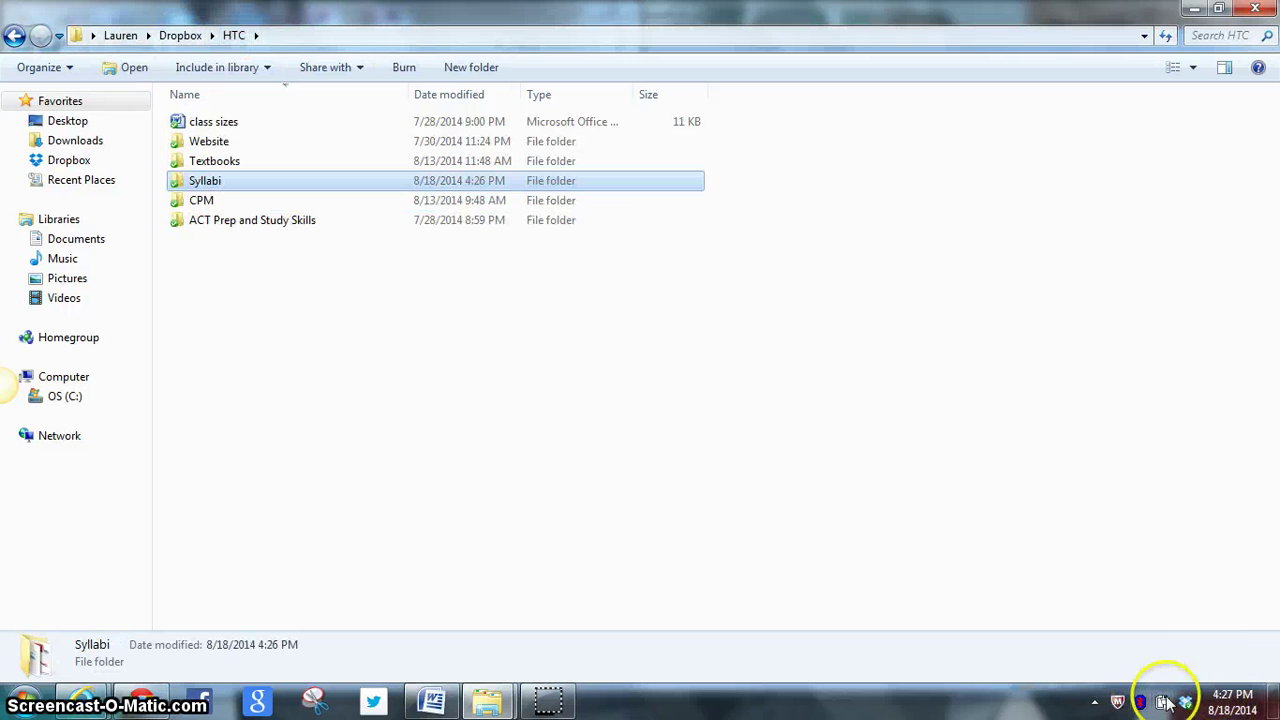
pyautogui.click(14, 36)
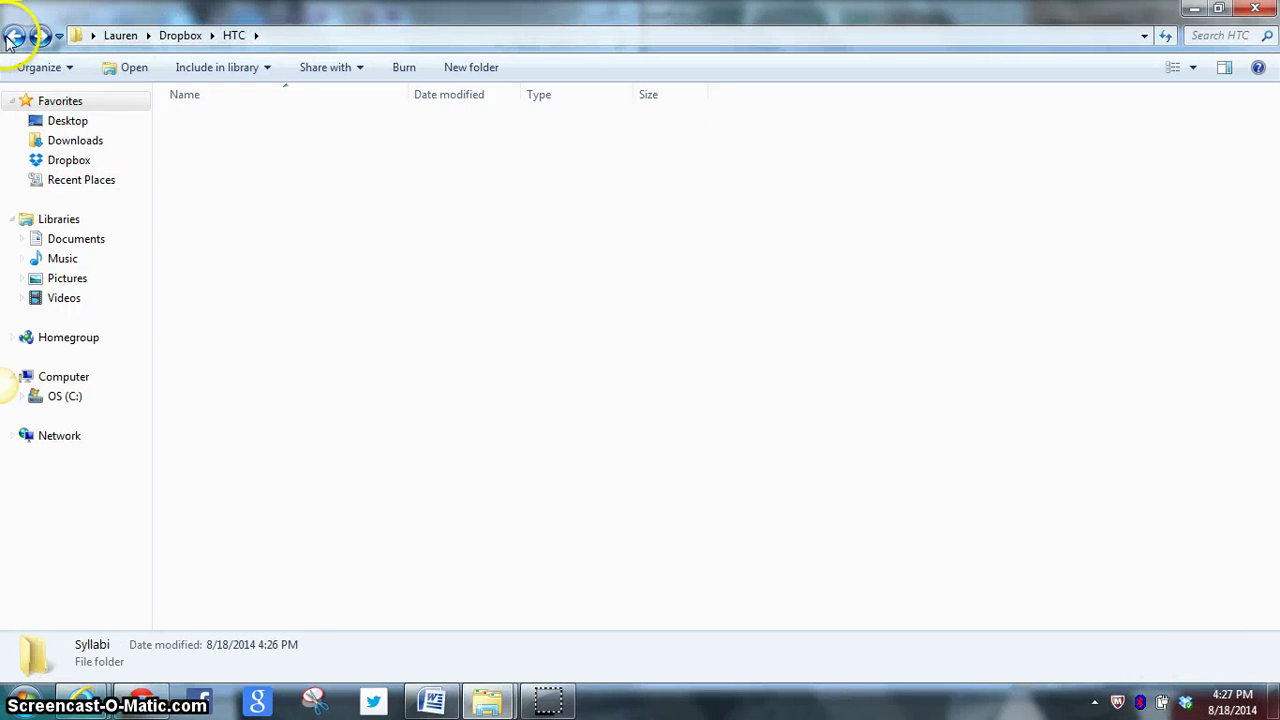
pyautogui.click(172, 36)
# Reopen the test document in Word, answering No to the Delete File prompt
pyautogui.doubleClick(235, 428)
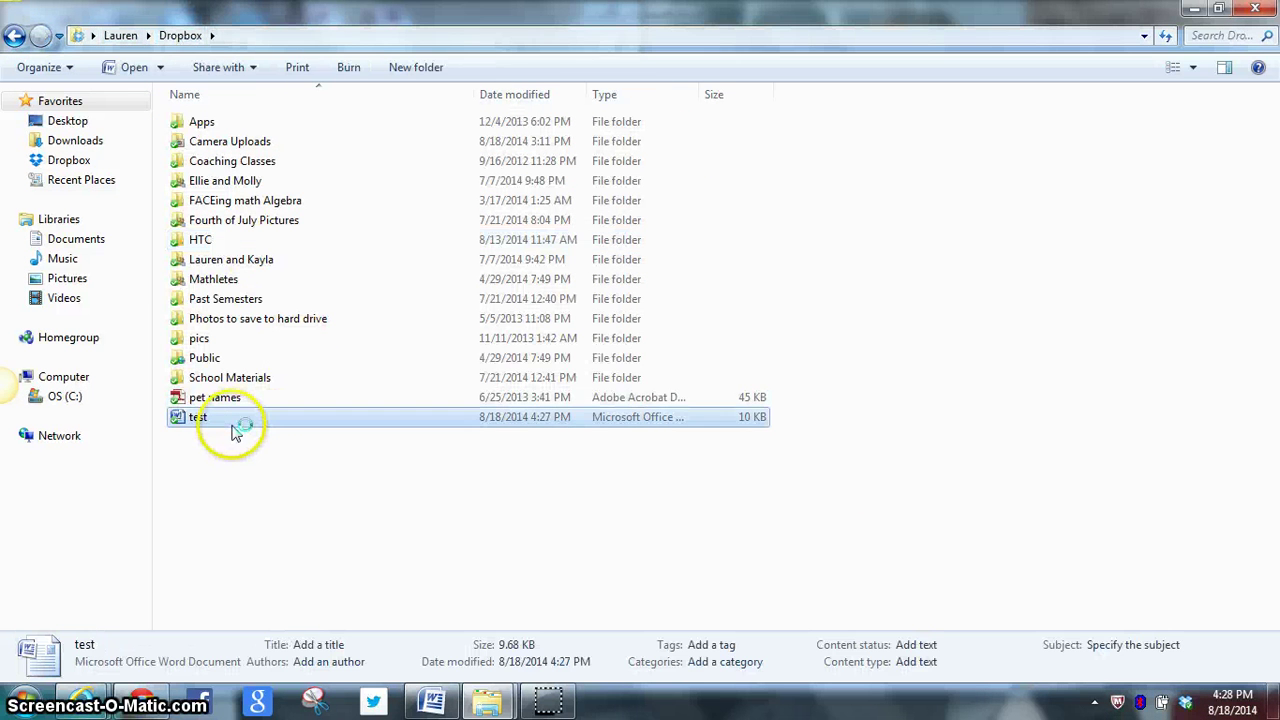
pyautogui.press('Delete')
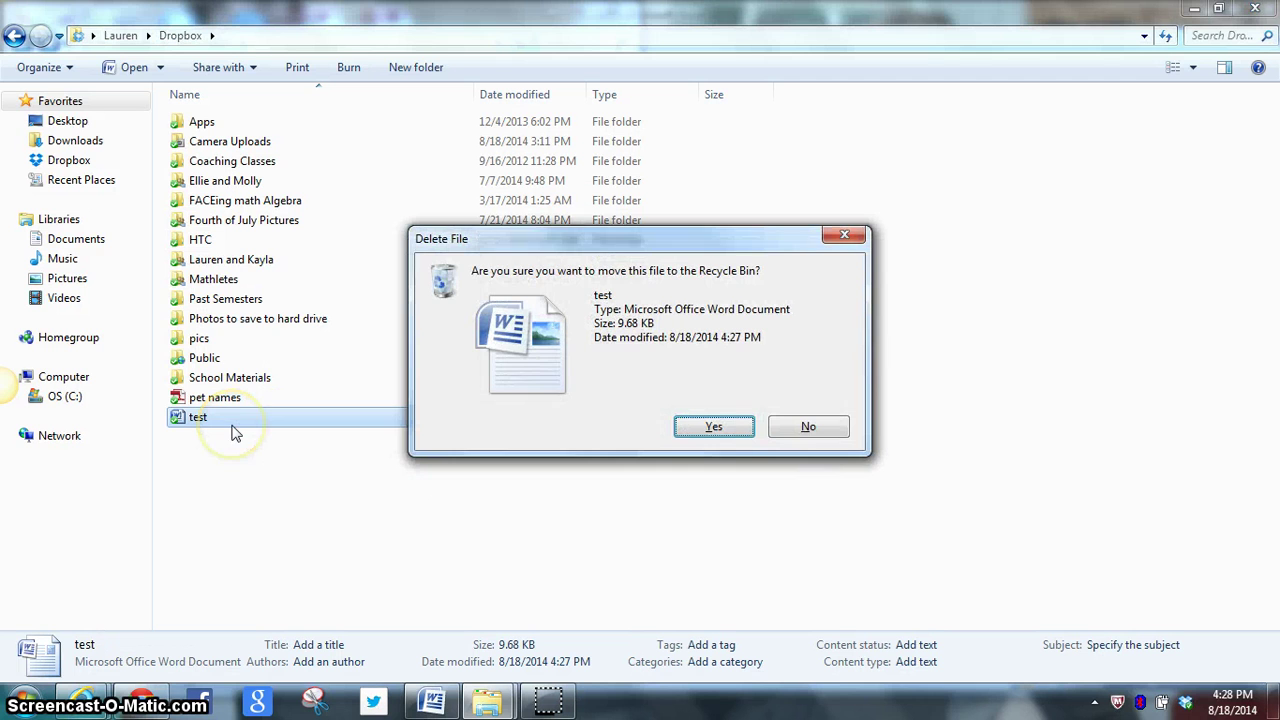
pyautogui.click(808, 426)
pyautogui.click(445, 690)
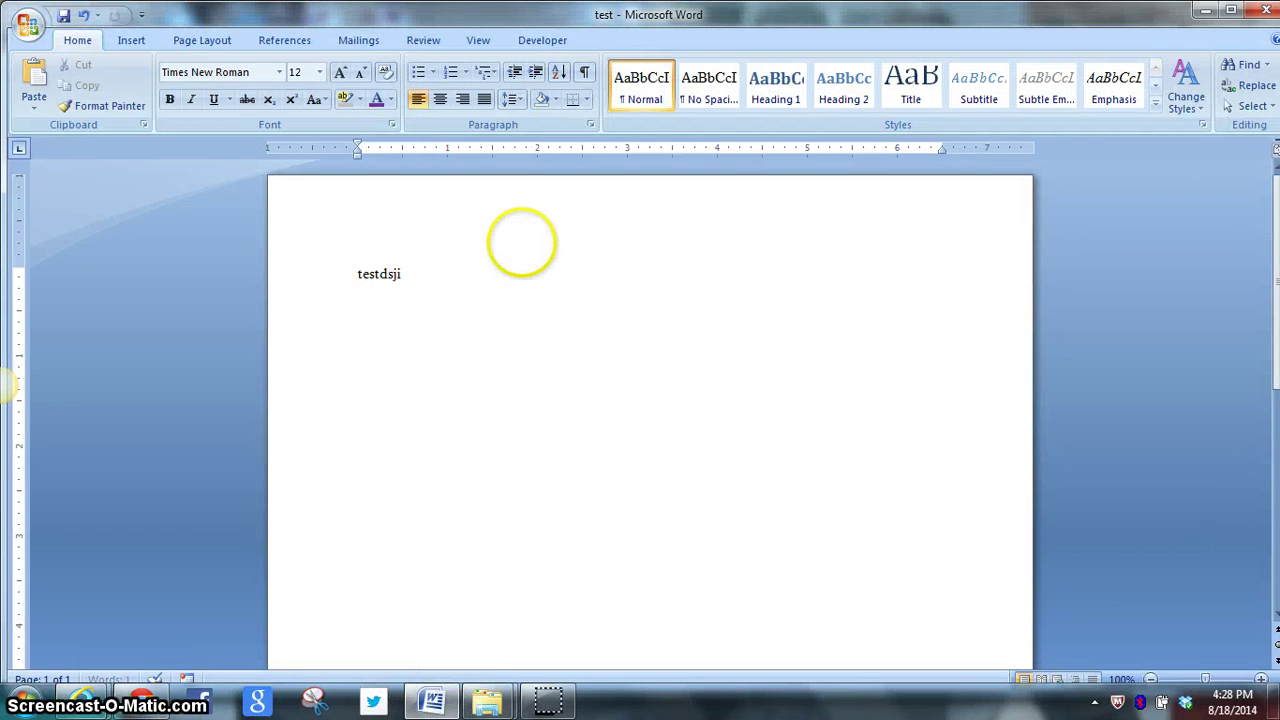
# Restore Word to the right half and check the test file's updated date in Explorer
pyautogui.doubleClick(785, 22)
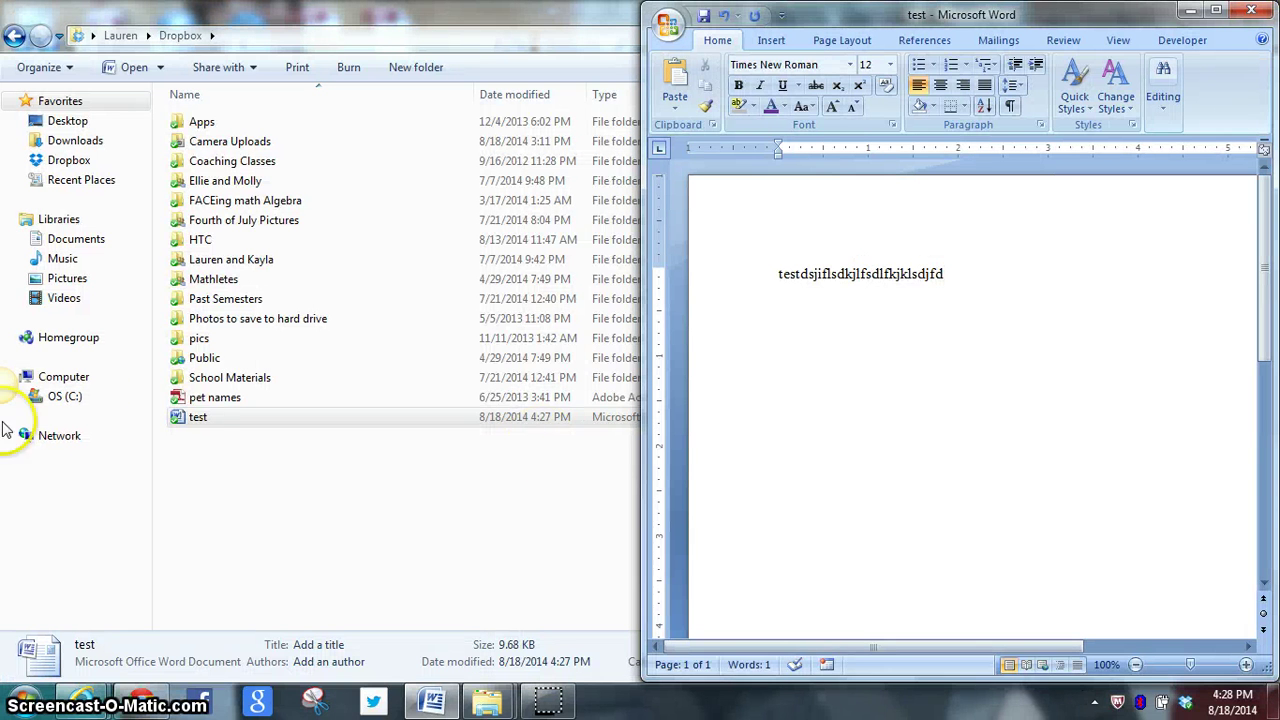
pyautogui.click(177, 425)
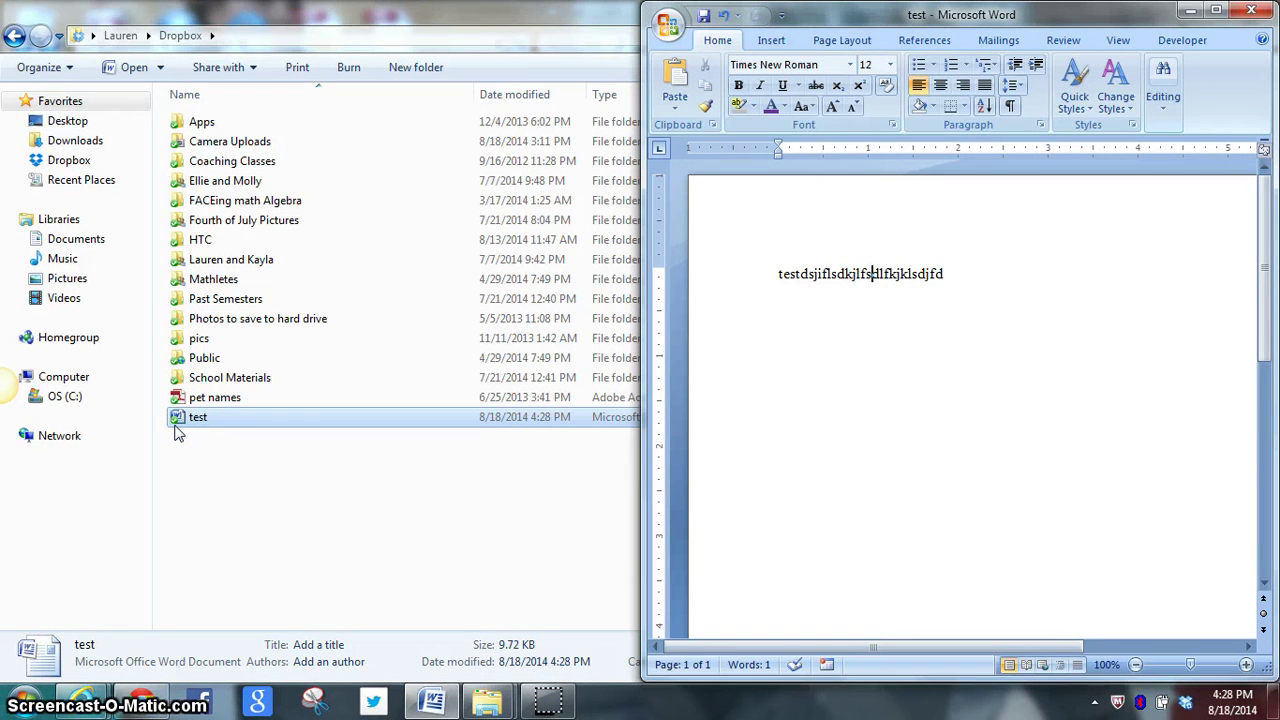
pyautogui.click(1101, 700)
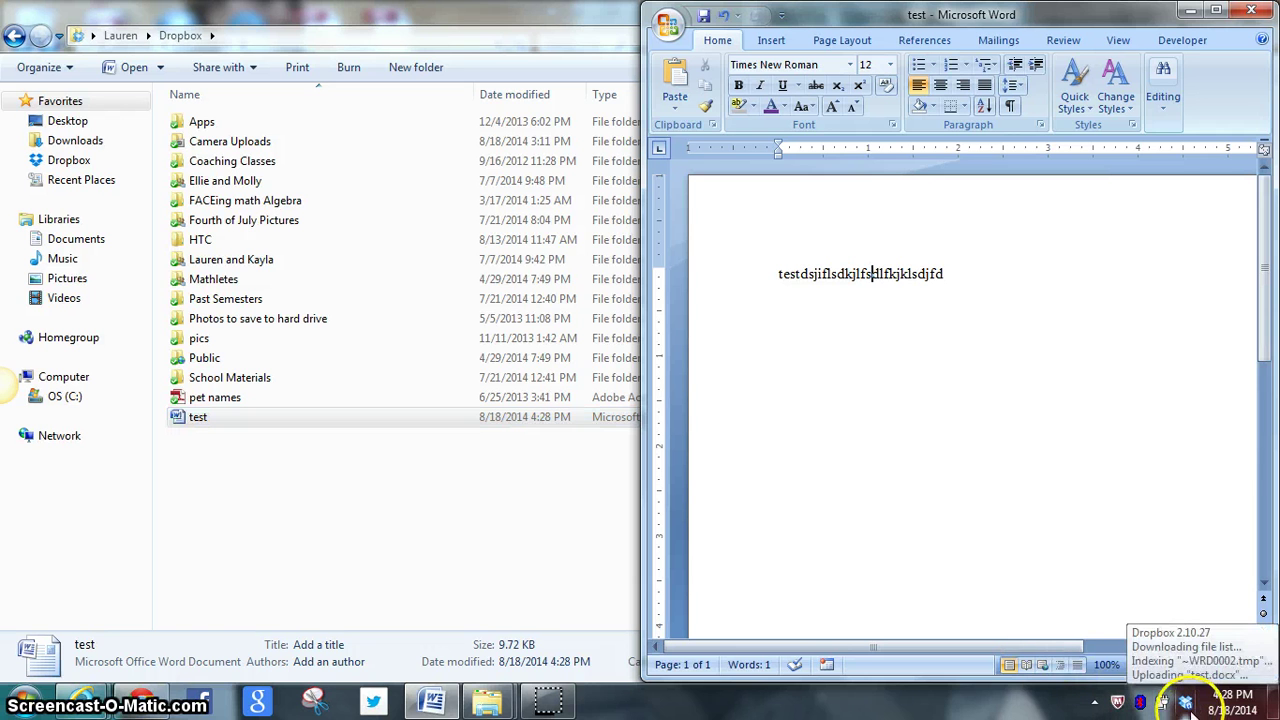
pyautogui.click(168, 421)
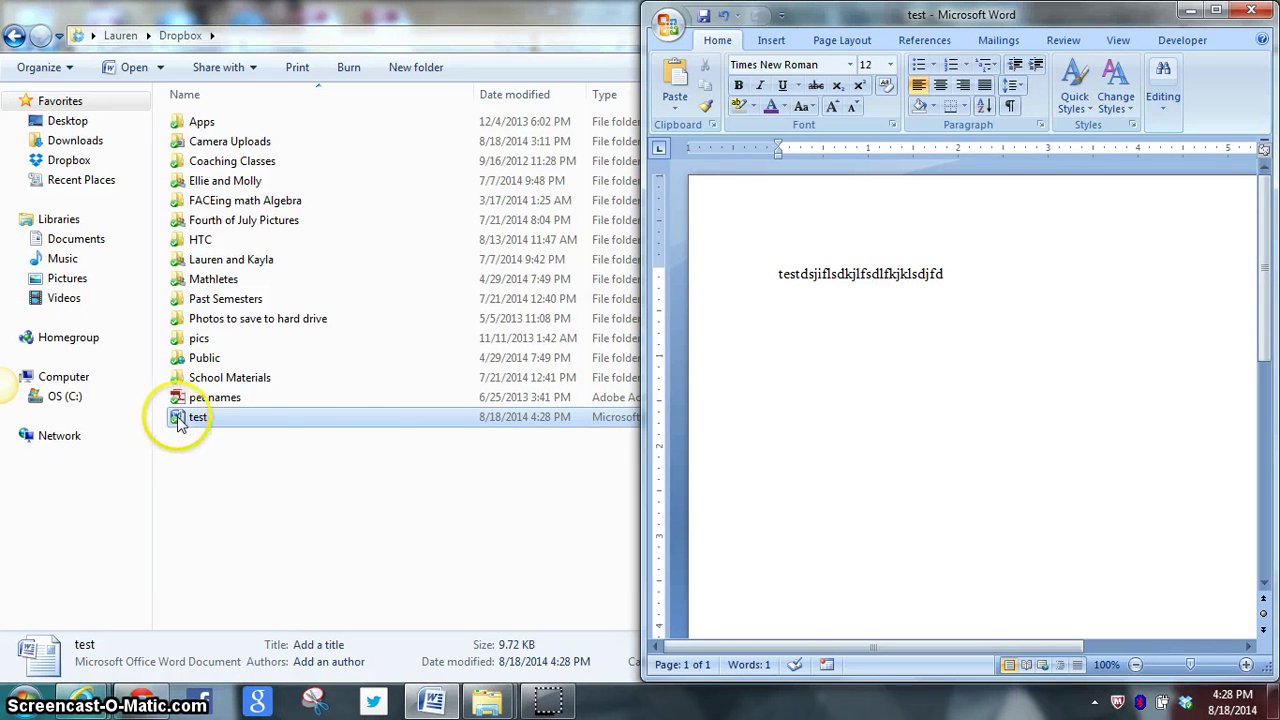
# Place the Dropbox folder window on the left half beside Word, then close Word
pyautogui.press('super+Up')
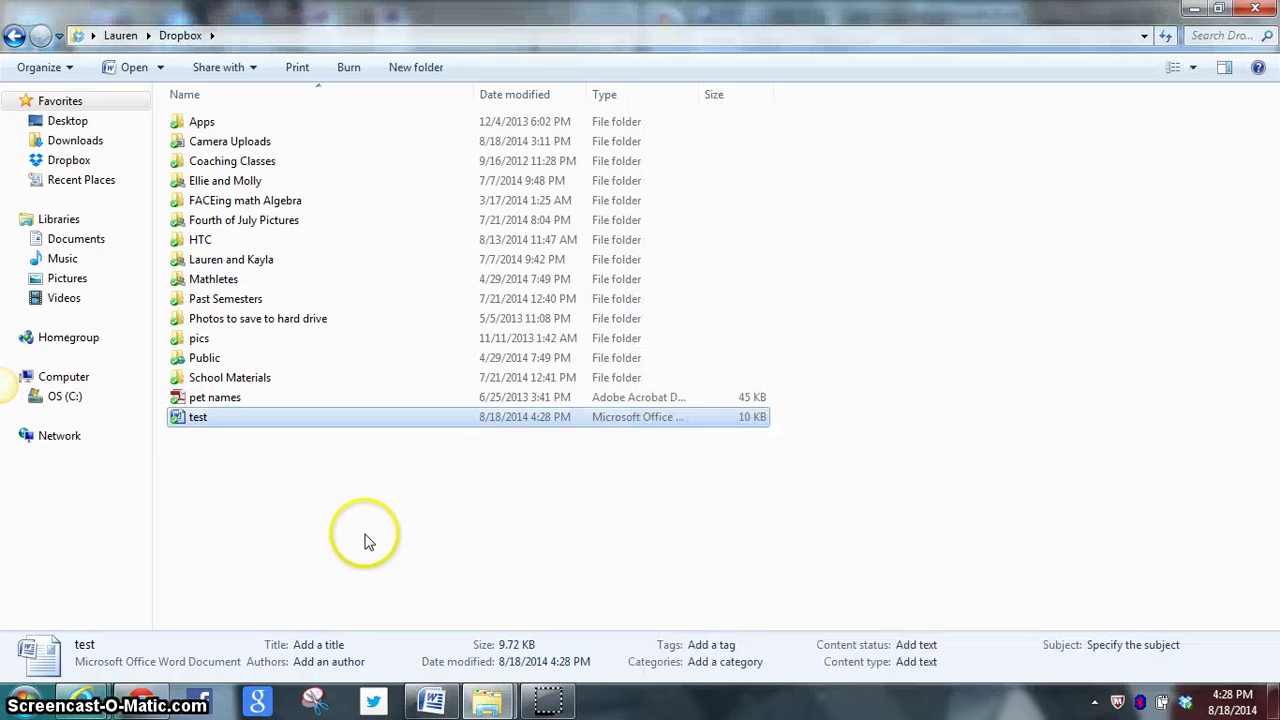
pyautogui.moveTo(771, 23); pyautogui.dragTo(2, 157)
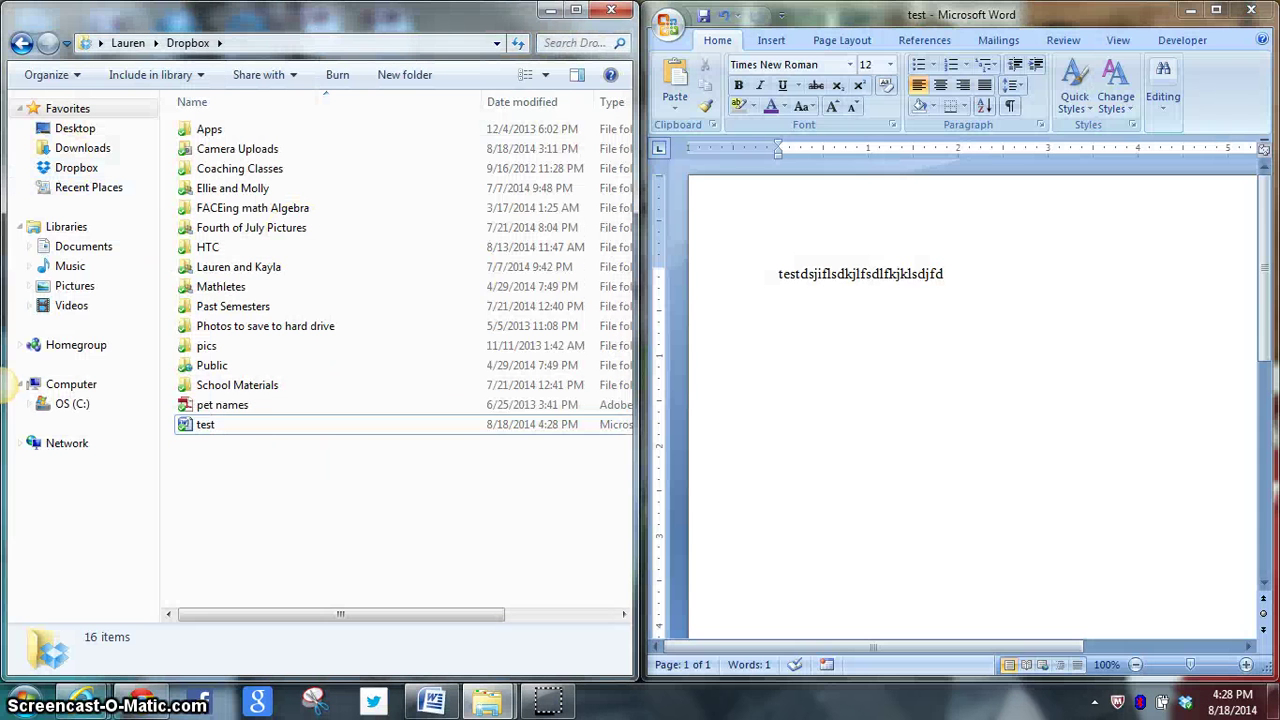
pyautogui.click(1251, 10)
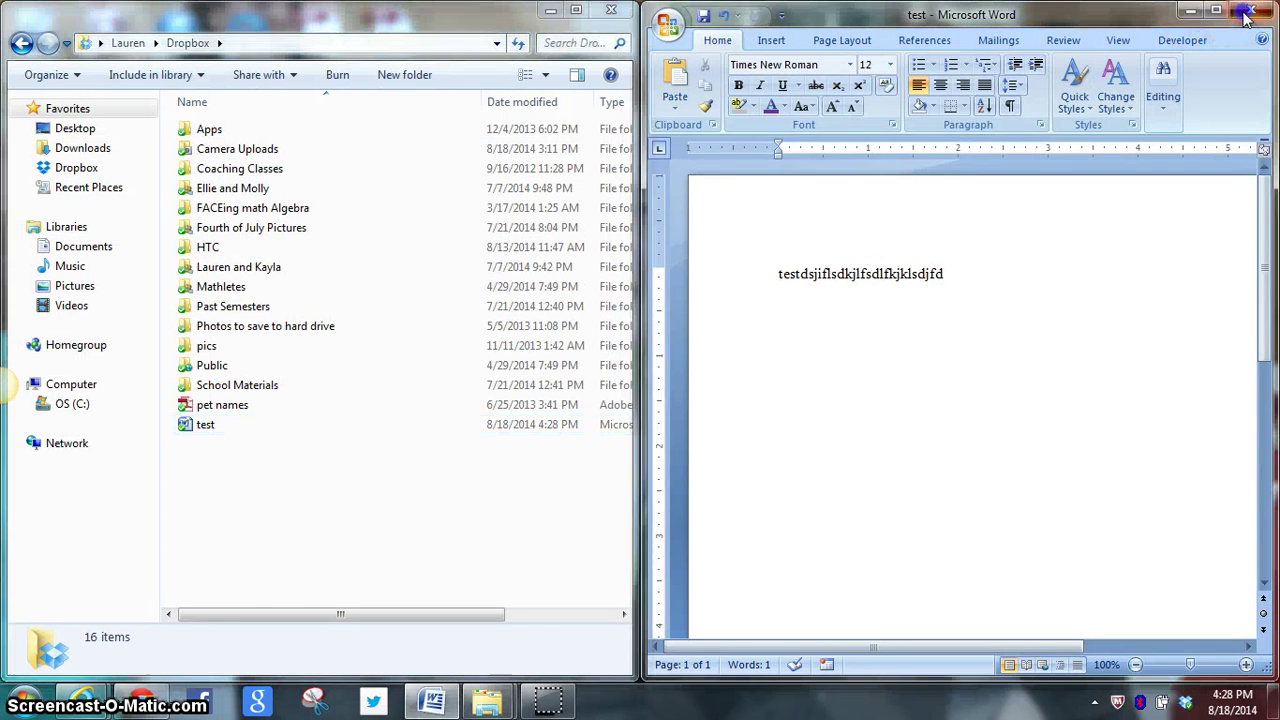
# Delete the test file to the Recycle Bin and snap the Dropbox window to the right half
pyautogui.click(297, 433)
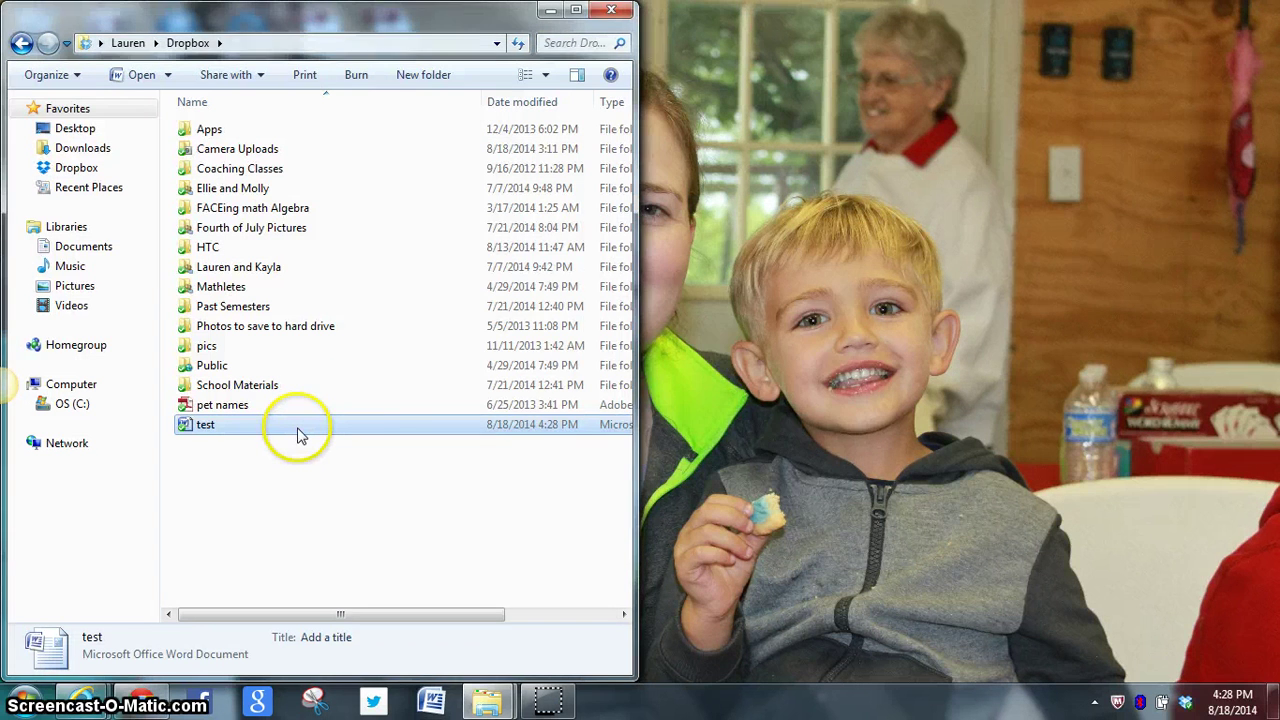
pyautogui.press('Delete')
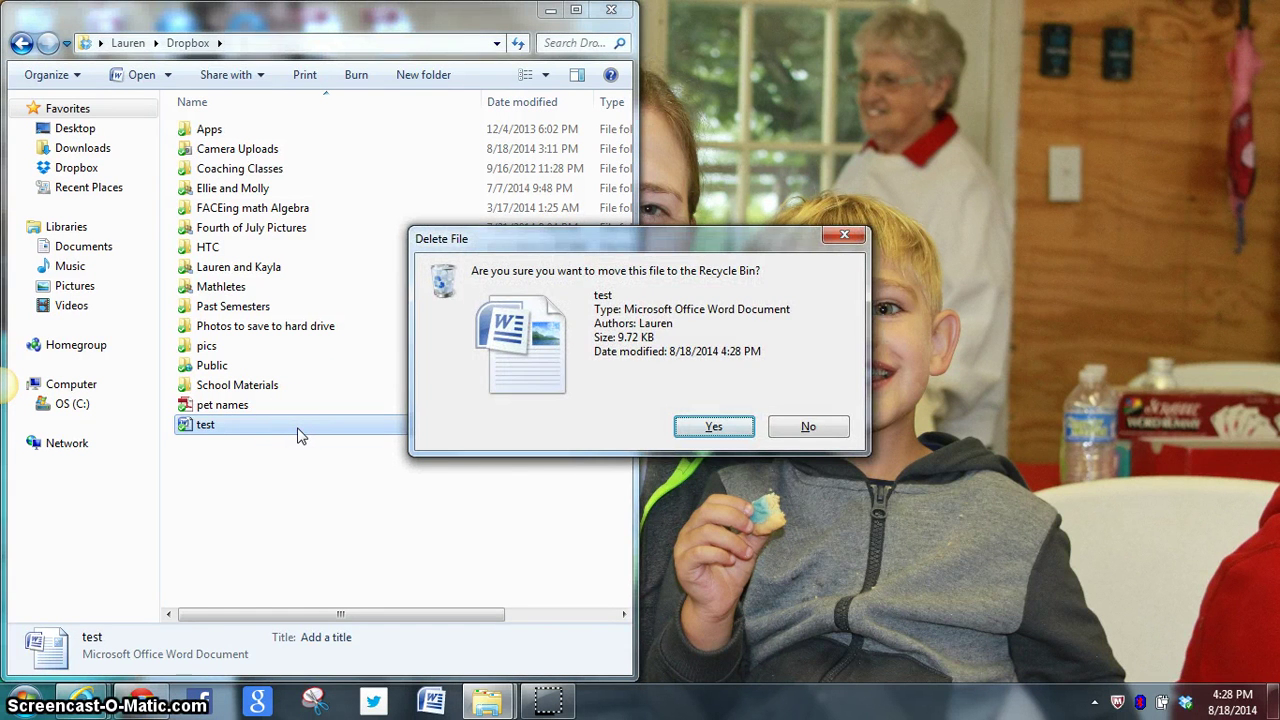
pyautogui.press('Return')
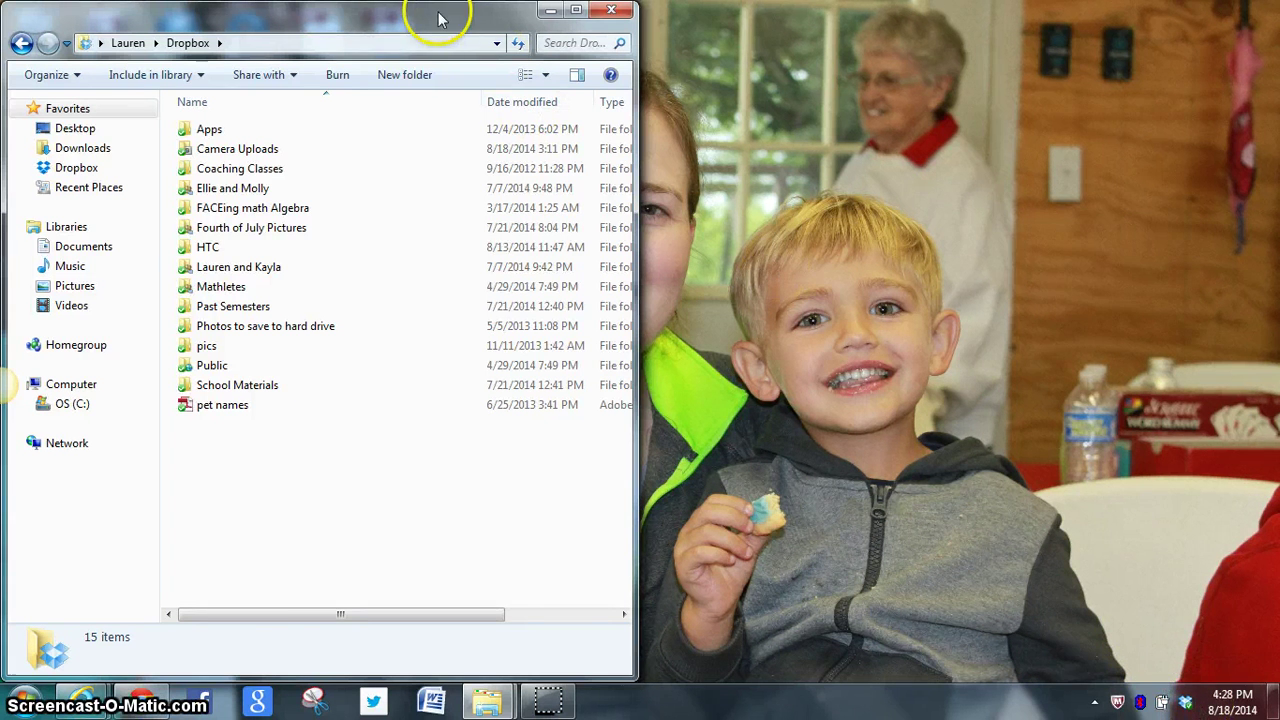
pyautogui.moveTo(434, 23); pyautogui.dragTo(1279, 30)
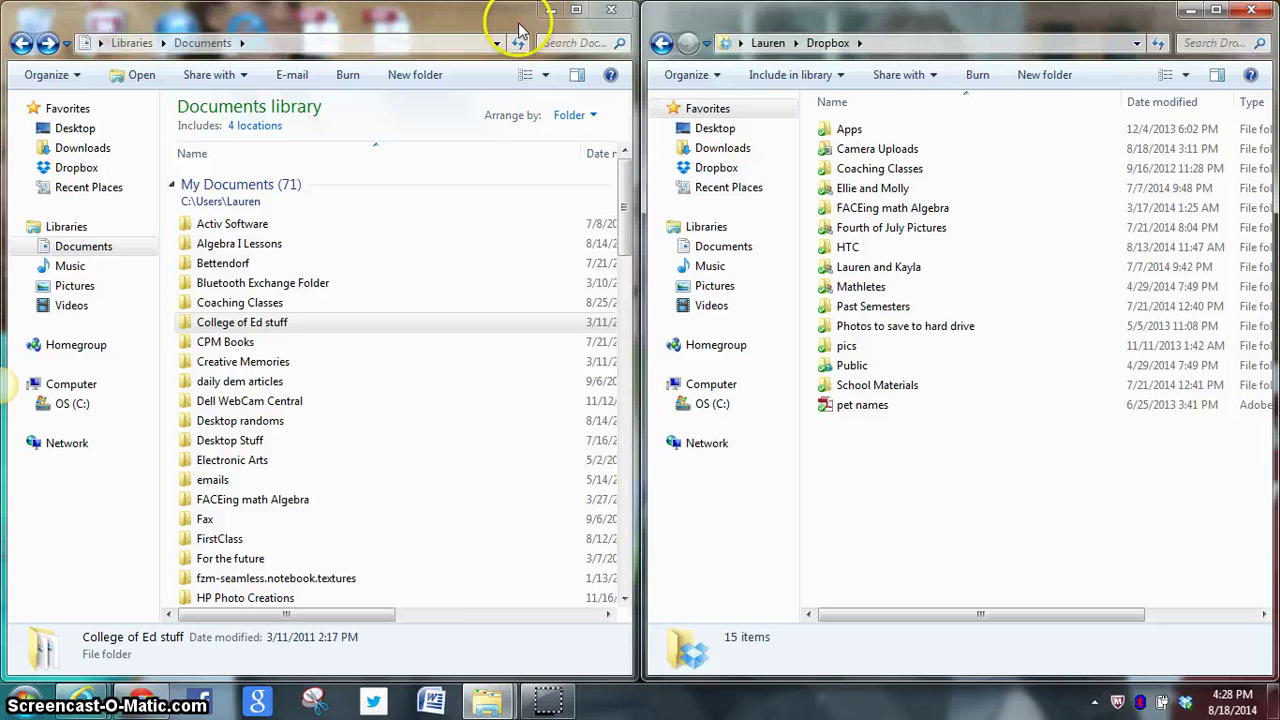
# Minimize the Documents library, then maximize and re-snap the Dropbox window to the right half
pyautogui.click(549, 16)
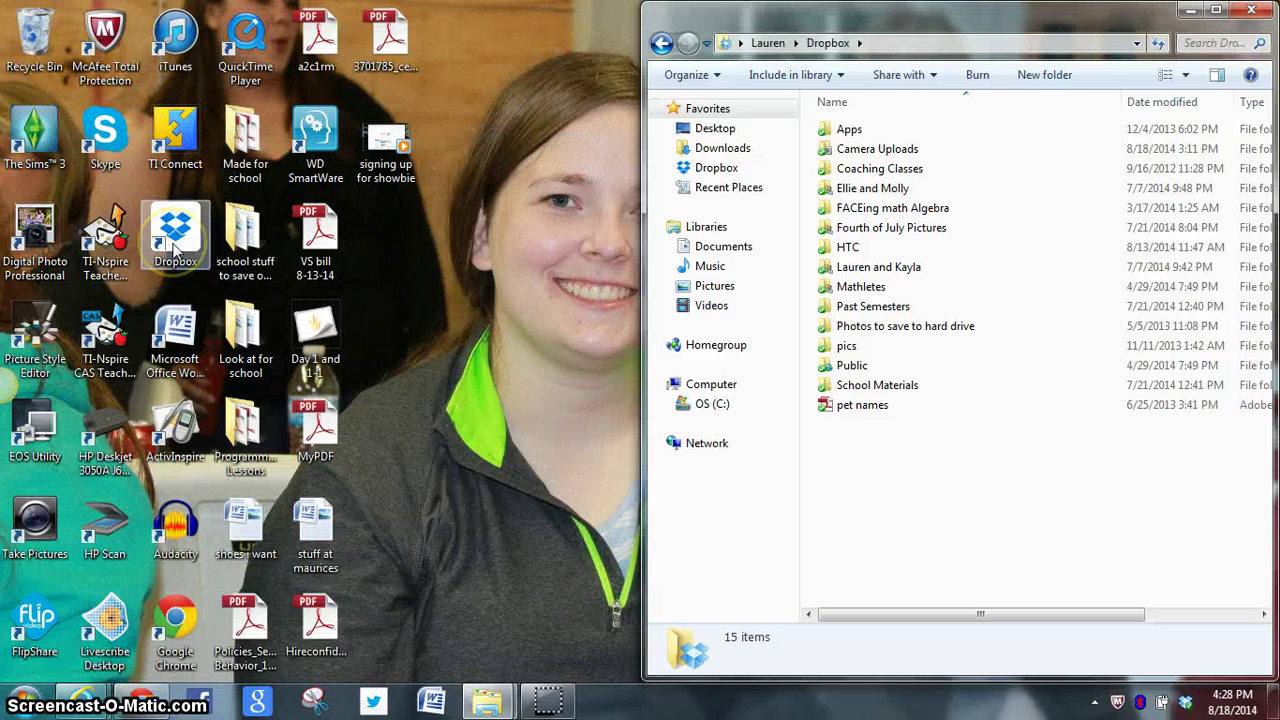
pyautogui.click(1216, 10)
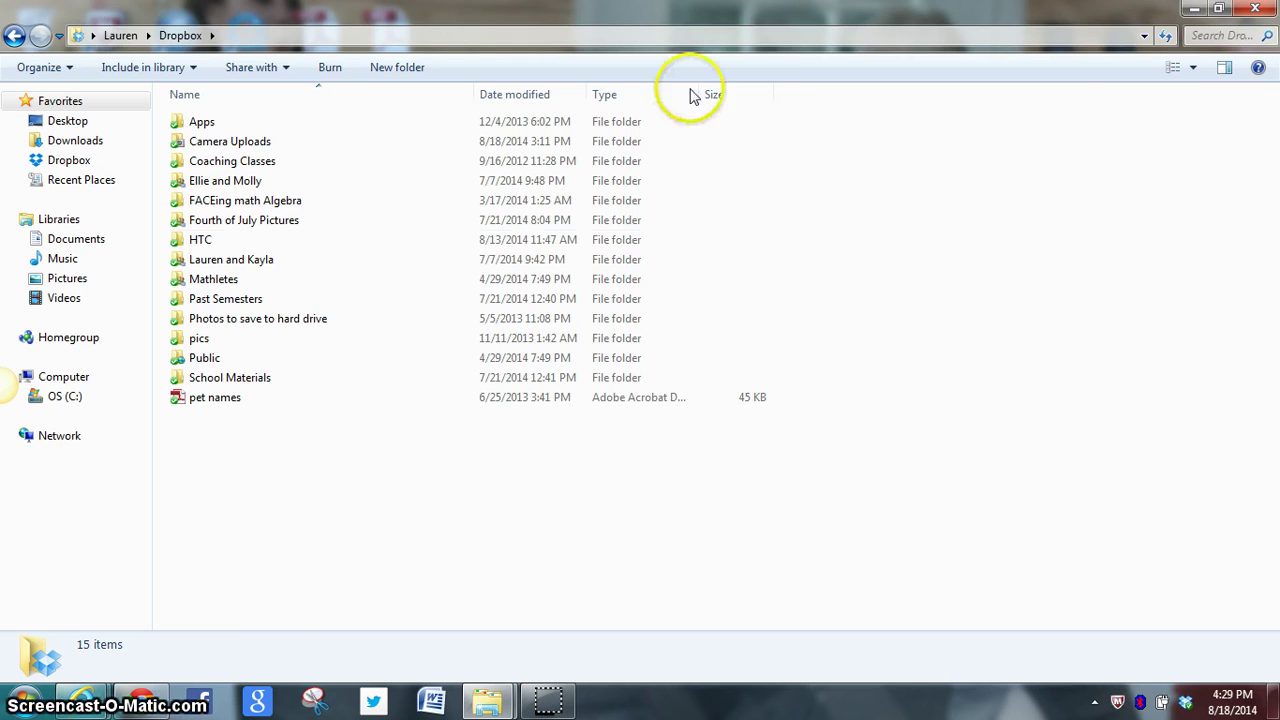
pyautogui.press('super+Right')
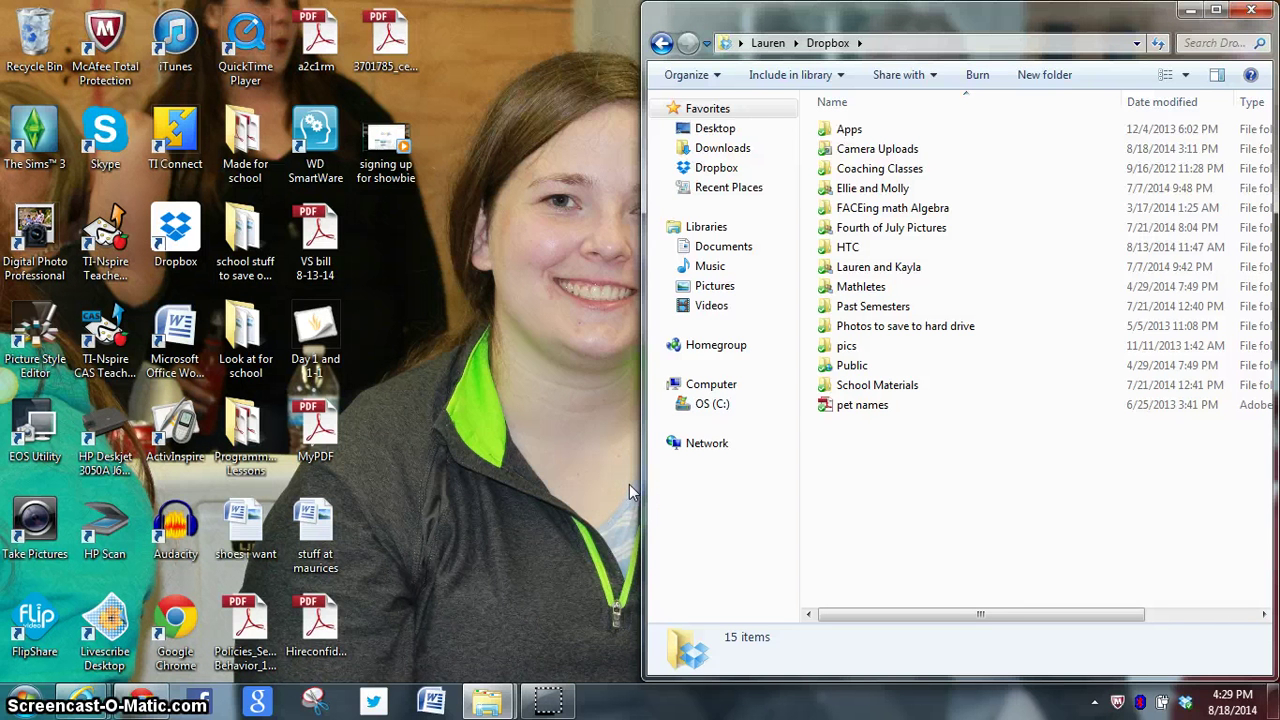
pyautogui.click(1216, 10)
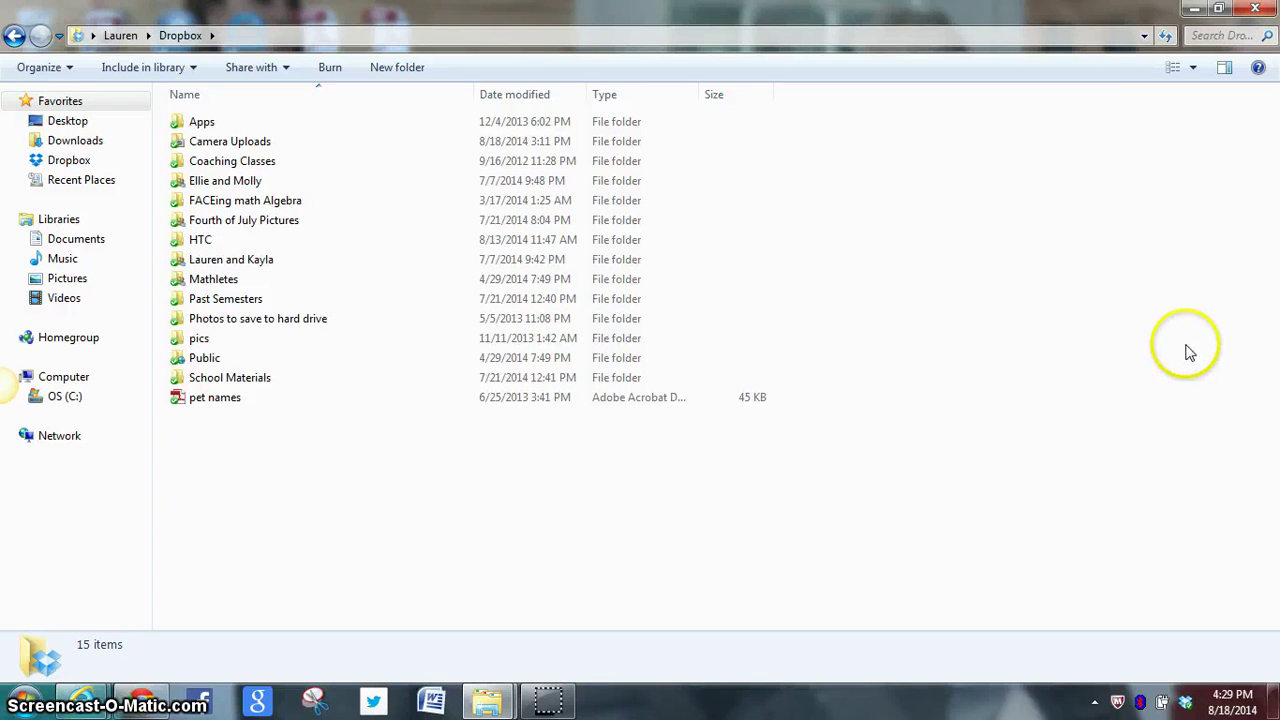
pyautogui.doubleClick(1005, 28)
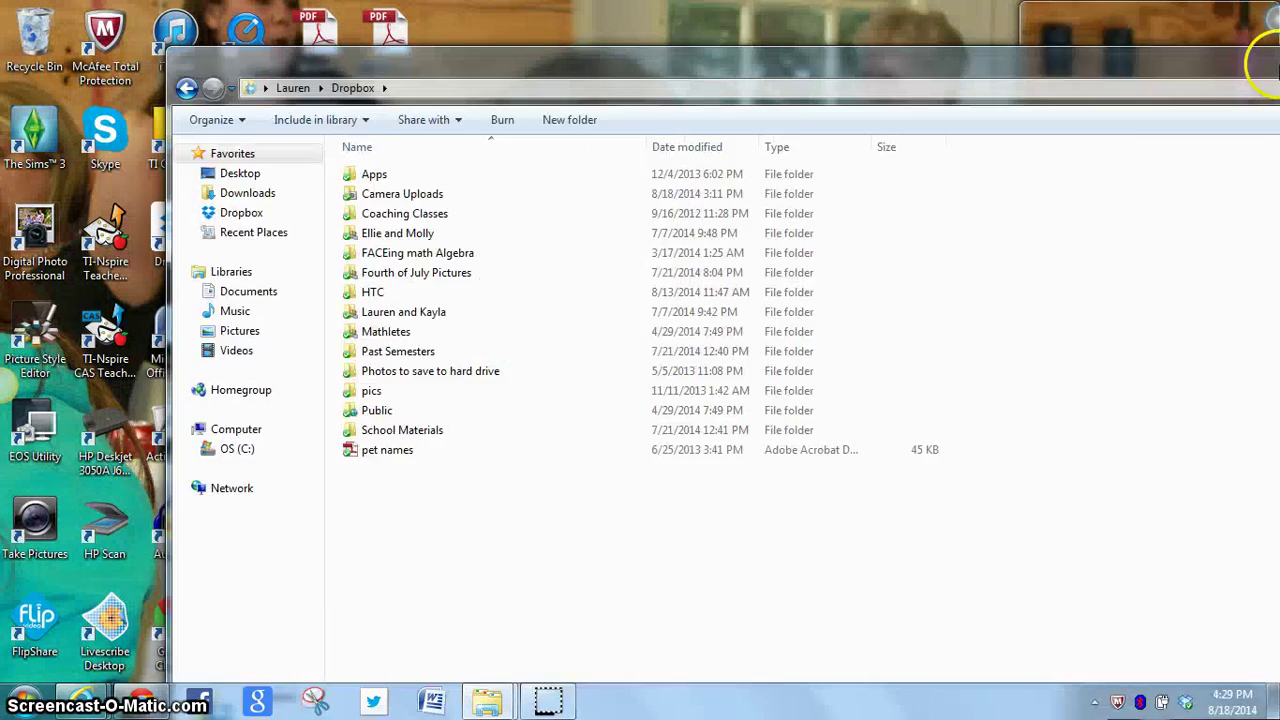